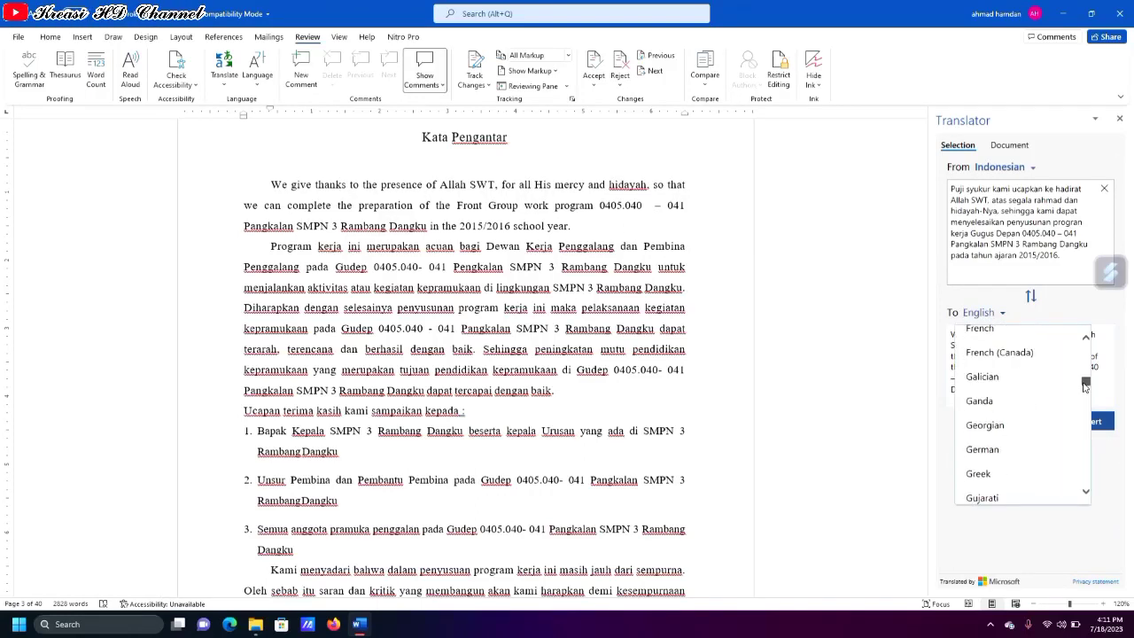
Switch the Translator target language to Japanese and insert the Japanese translation into the document.
{"action": "mouse_move", "coordinate": [1096, 438]}
{"action": "left_mouse_down"}
{"action": "mouse_move", "coordinate": [1091, 415]}
{"action": "mouse_move", "coordinate": [1088, 425]}
{"action": "left_mouse_up"}
{"action": "left_click", "coordinate": [974, 425]}
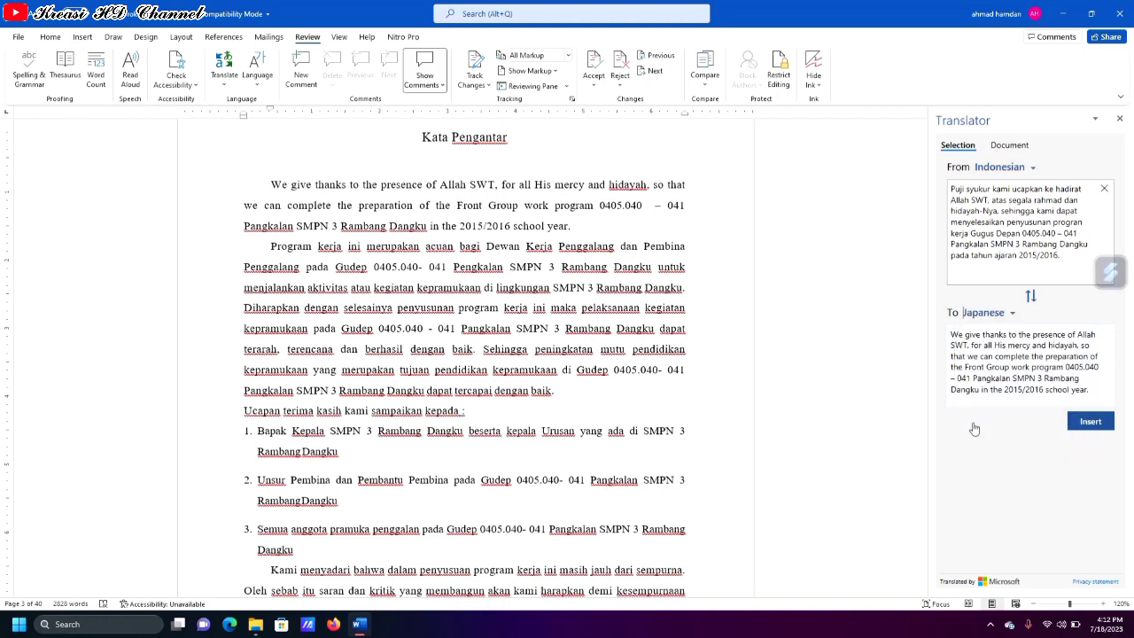
{"action": "left_click", "coordinate": [1082, 425]}
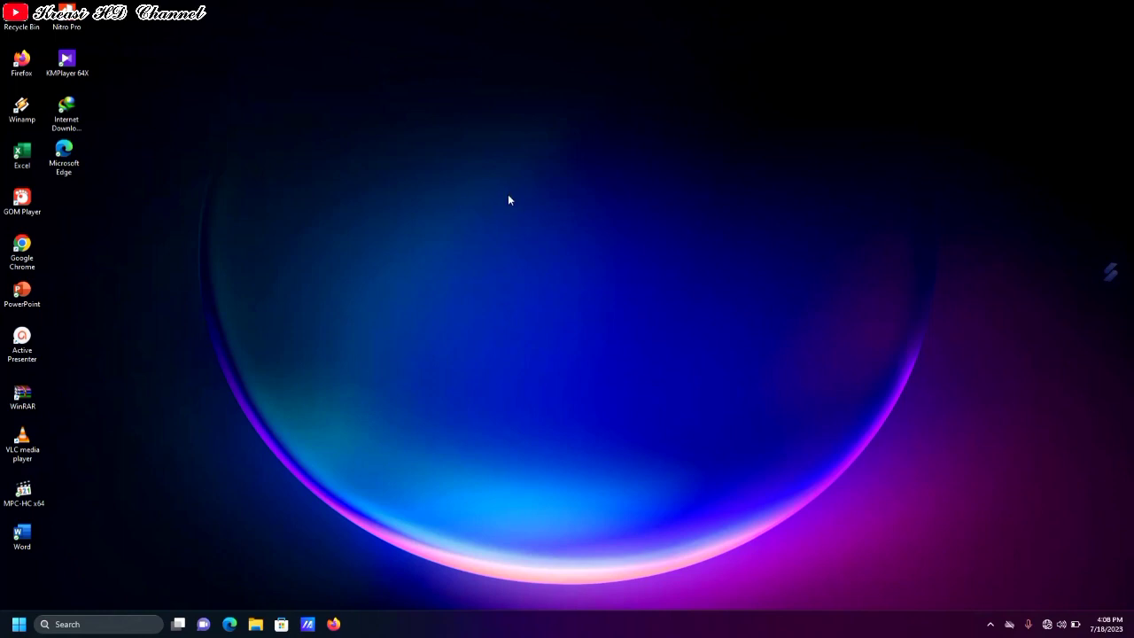
{"action": "right_click", "coordinate": [508, 200]}
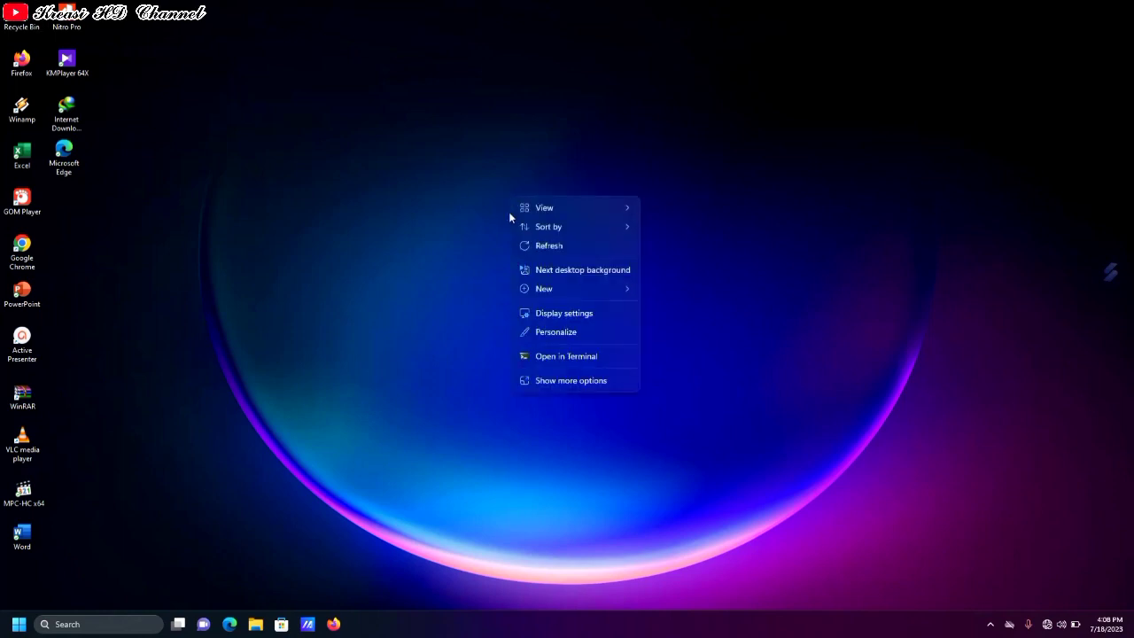
{"action": "left_click", "coordinate": [543, 248]}
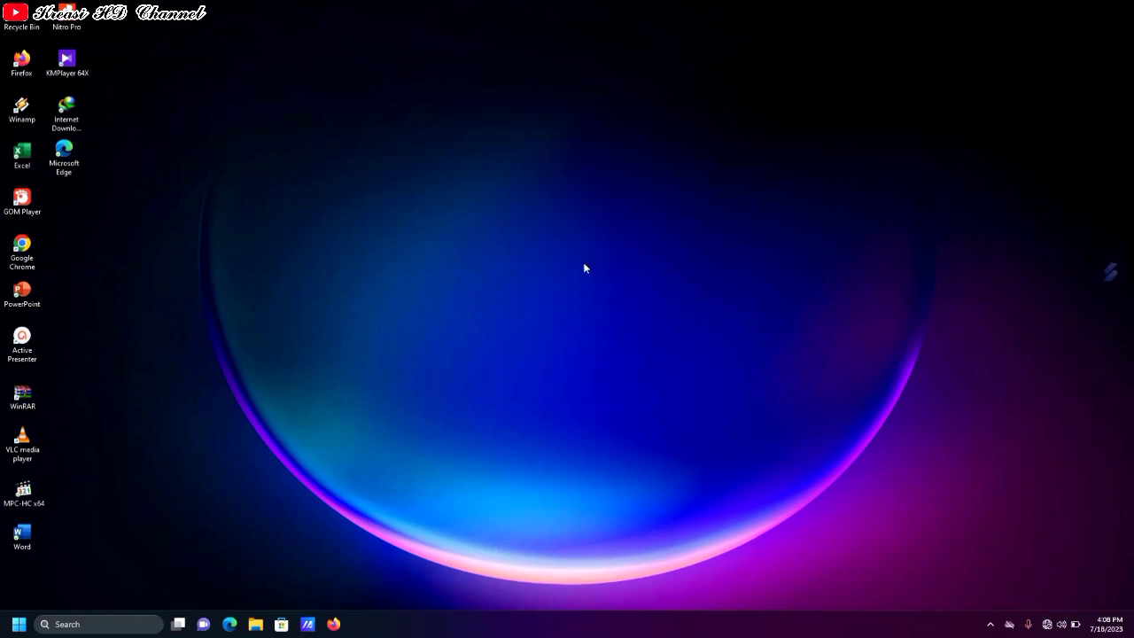
{"action": "right_click", "coordinate": [646, 275]}
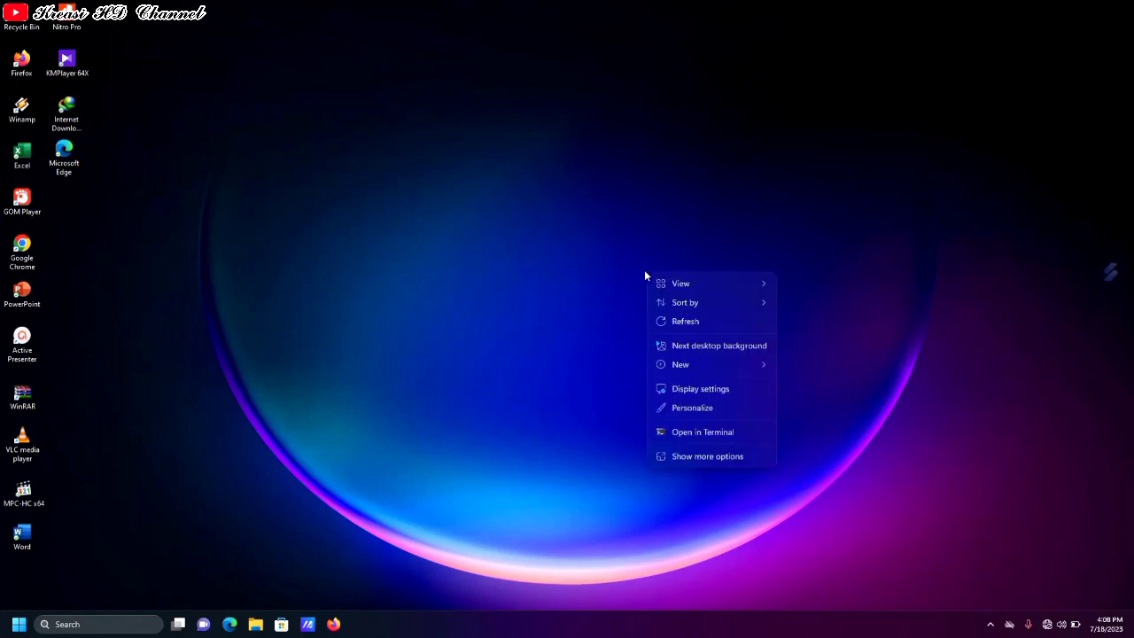
{"action": "left_click", "coordinate": [701, 322]}
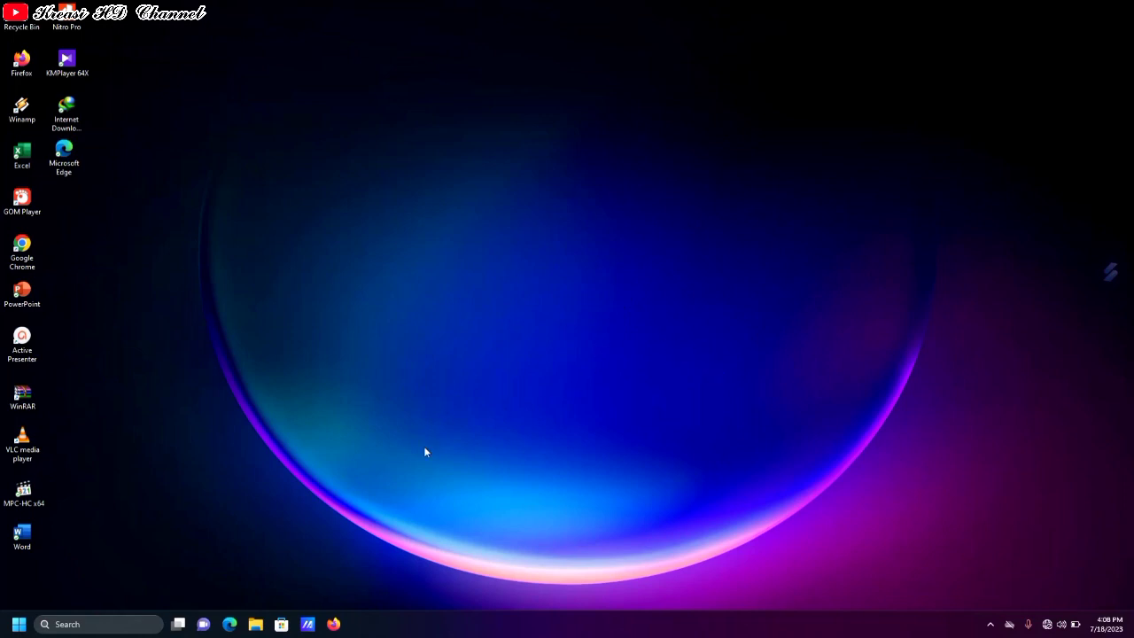
Open Proker Pramuka.docx from D:\Document\Pramuka in Word through File Explorer.
{"action": "left_click", "coordinate": [255, 624]}
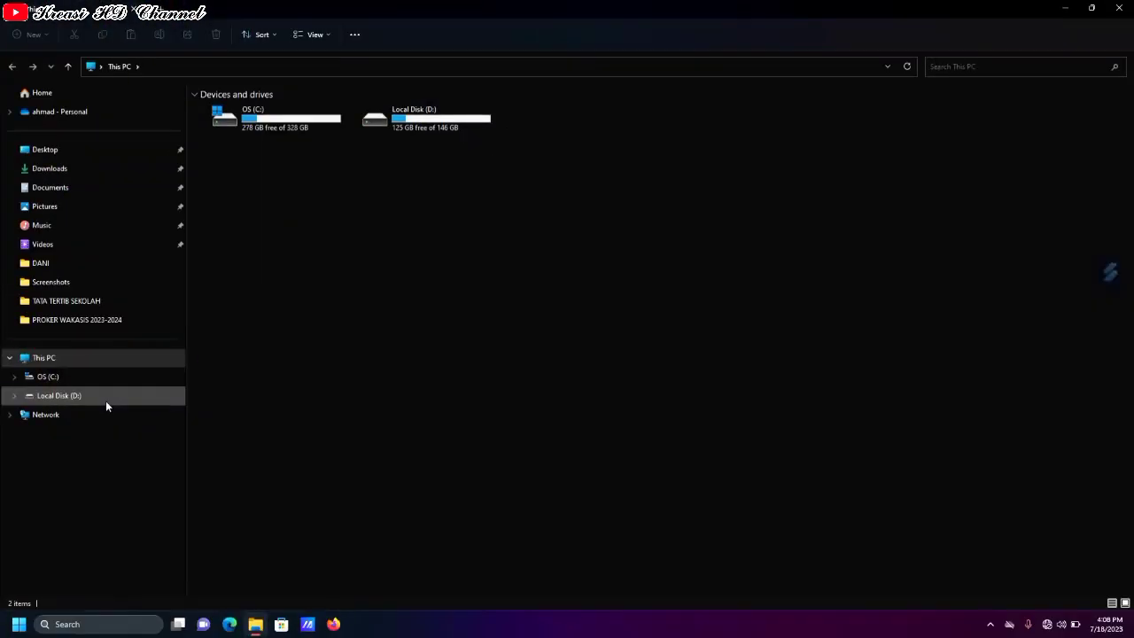
{"action": "left_click", "coordinate": [105, 398]}
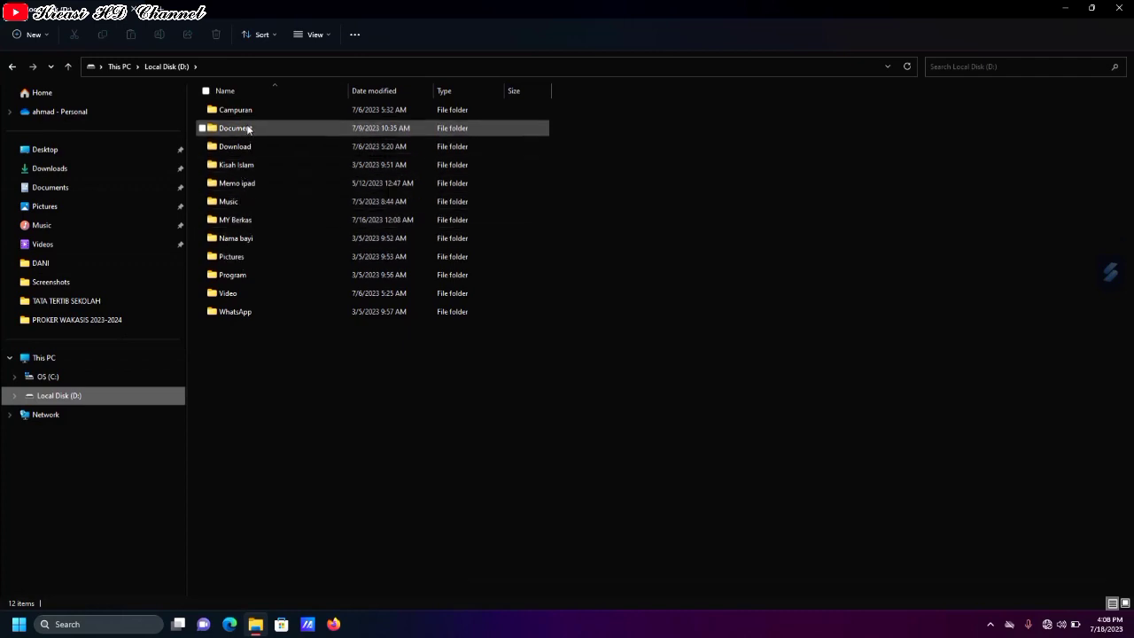
{"action": "double_click", "coordinate": [249, 129]}
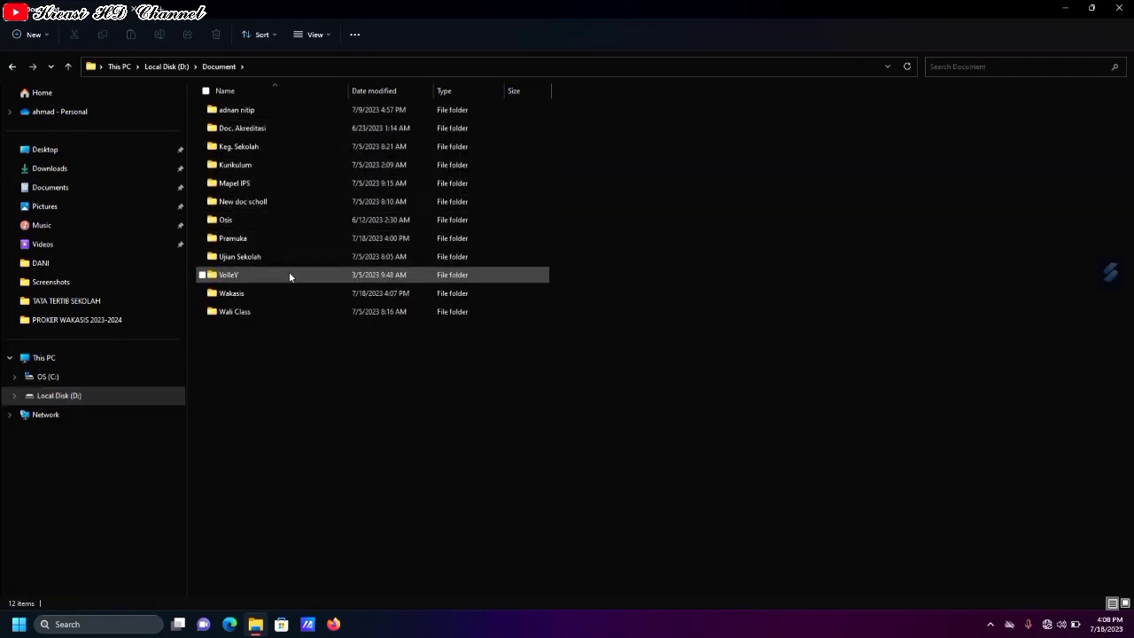
{"action": "double_click", "coordinate": [269, 237]}
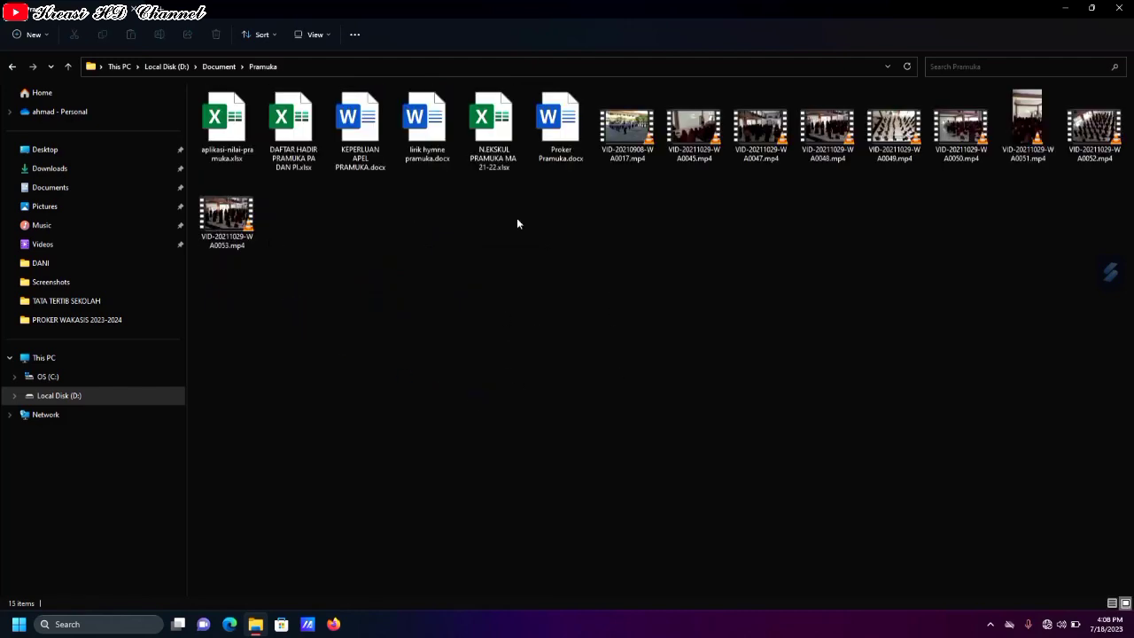
{"action": "left_click", "coordinate": [547, 156]}
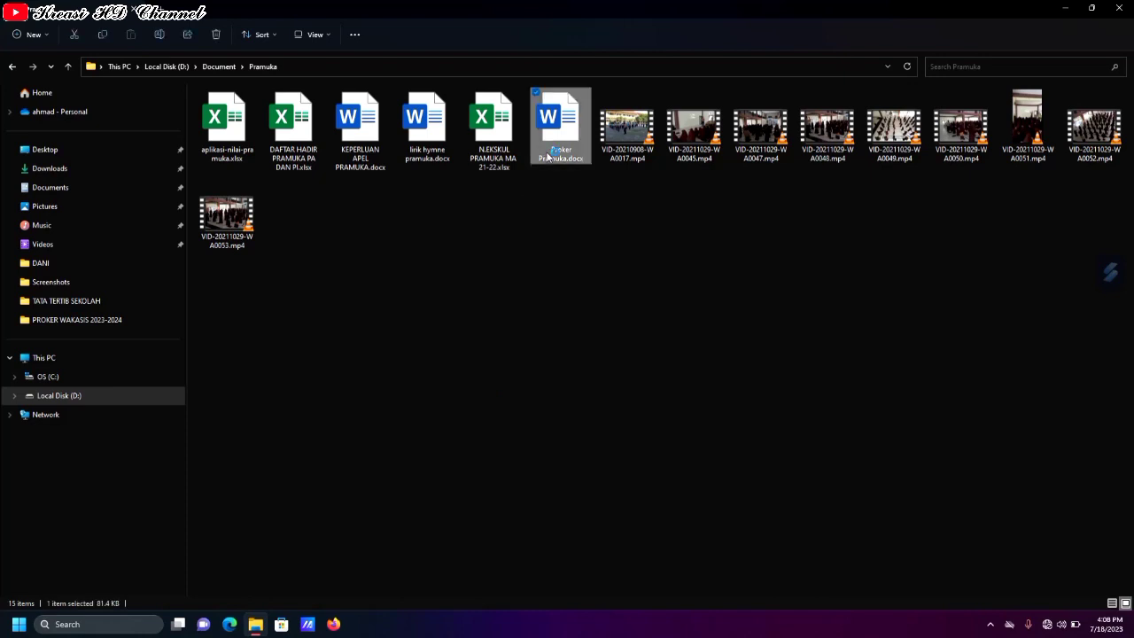
{"action": "double_click", "coordinate": [547, 156]}
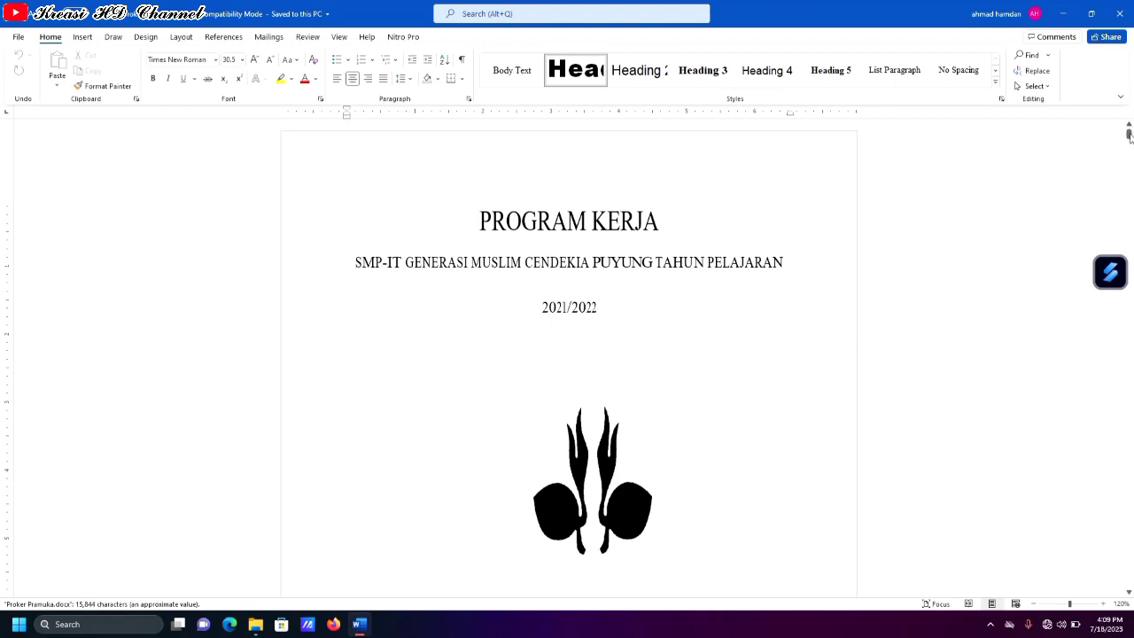
Scroll to the Kata Pengantar page and view the Review tab's Translate options without choosing one.
{"action": "left_click_drag", "start_coordinate": [1129, 134], "coordinate": [1129, 160]}
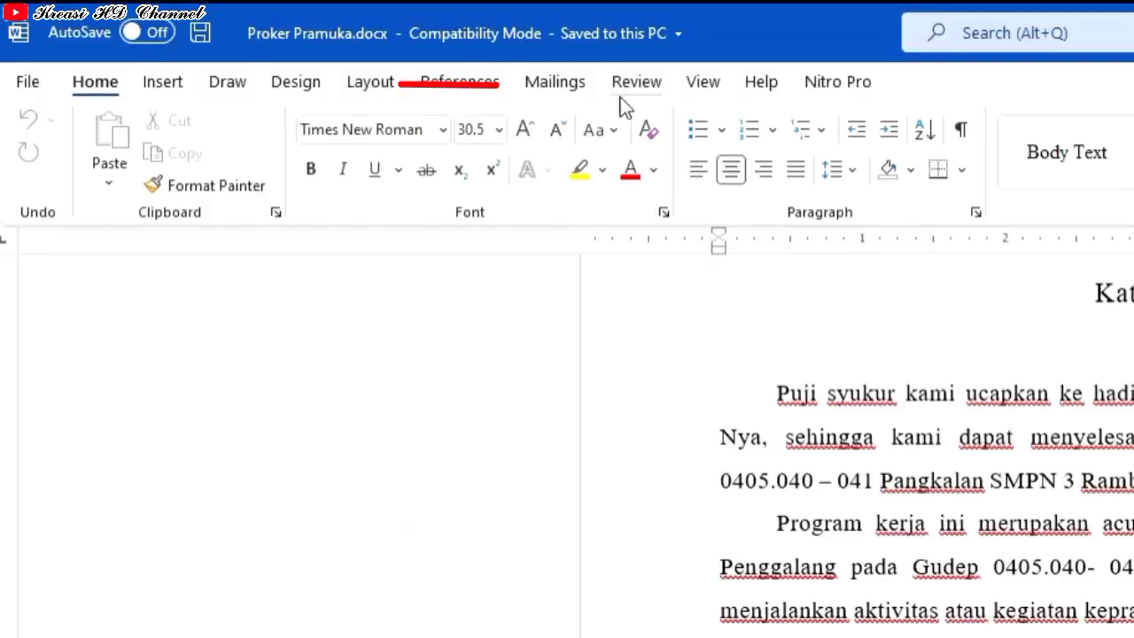
{"action": "left_click", "coordinate": [310, 39]}
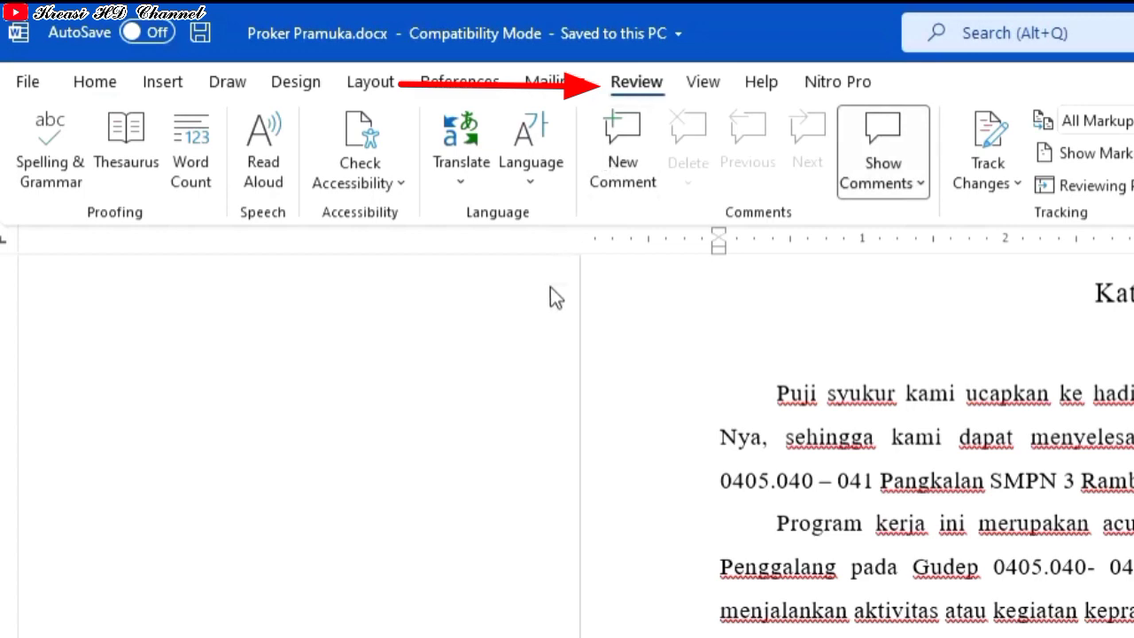
{"action": "left_click", "coordinate": [461, 181]}
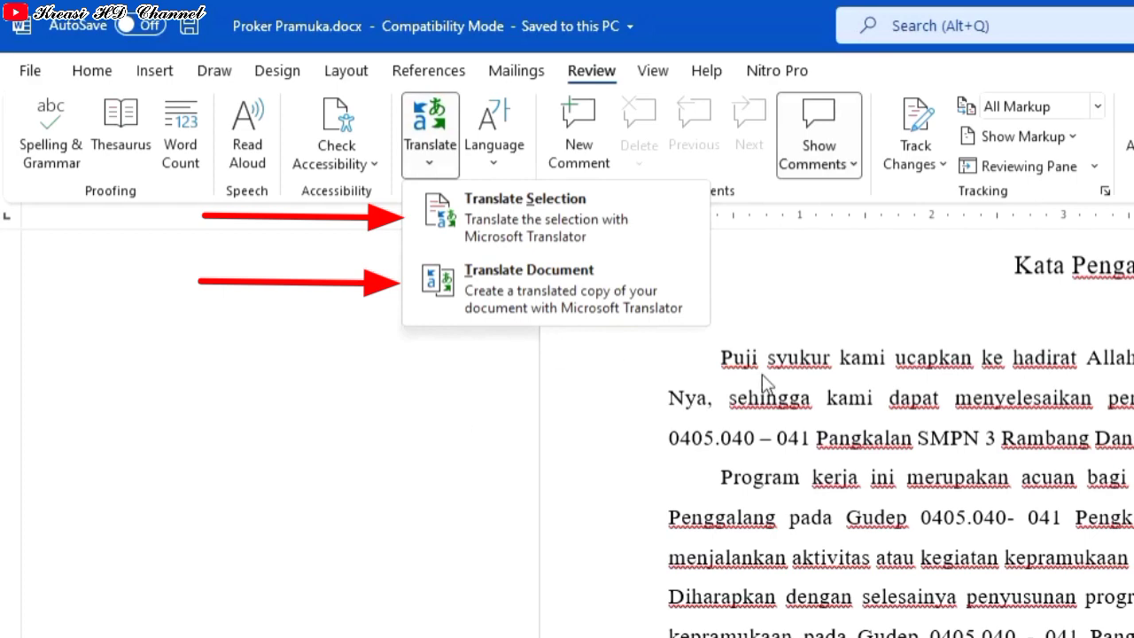
{"action": "left_click", "coordinate": [804, 398]}
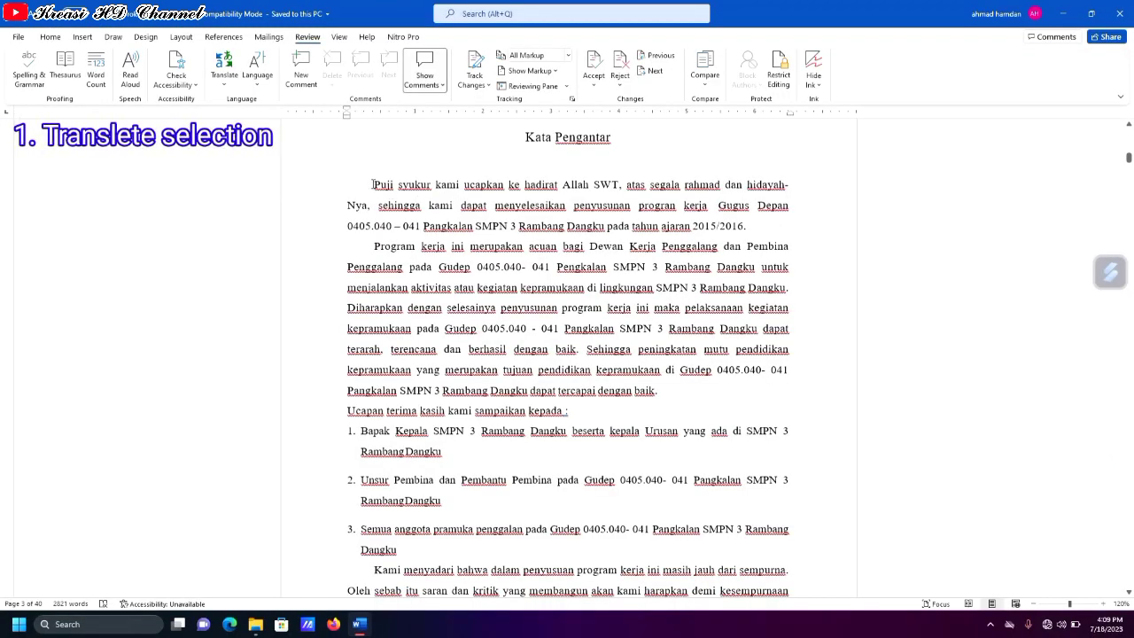
{"action": "left_click_drag", "start_coordinate": [372, 184], "coordinate": [453, 208]}
{"action": "left_click", "coordinate": [453, 220]}
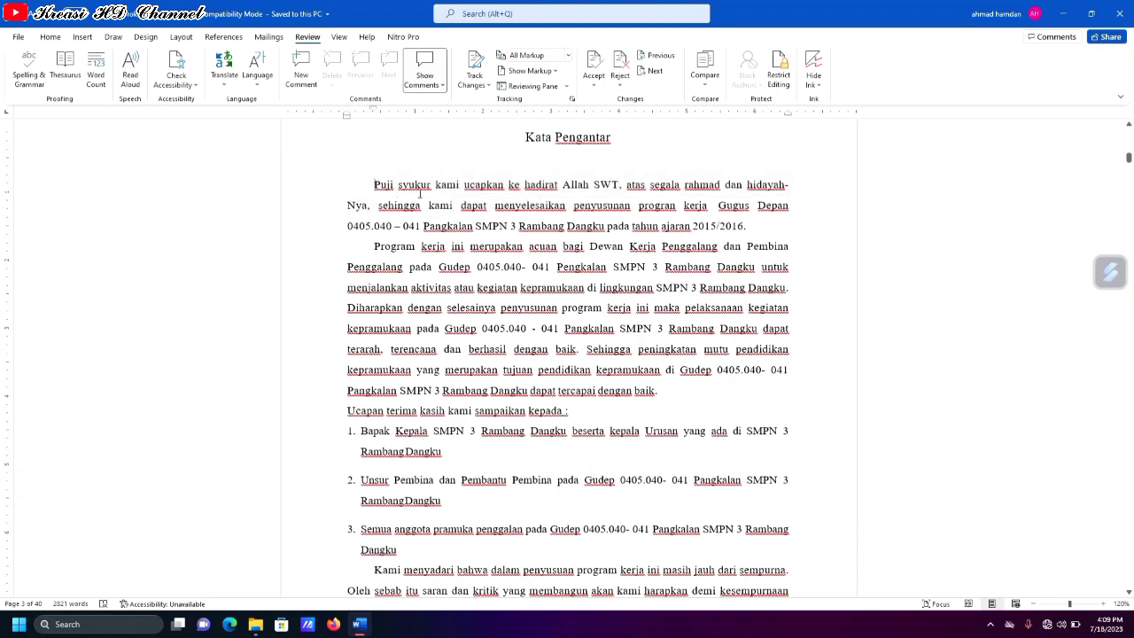
{"action": "mouse_move", "coordinate": [374, 184]}
{"action": "left_mouse_down"}
{"action": "mouse_move", "coordinate": [726, 199]}
{"action": "mouse_move", "coordinate": [753, 226]}
{"action": "left_mouse_up"}
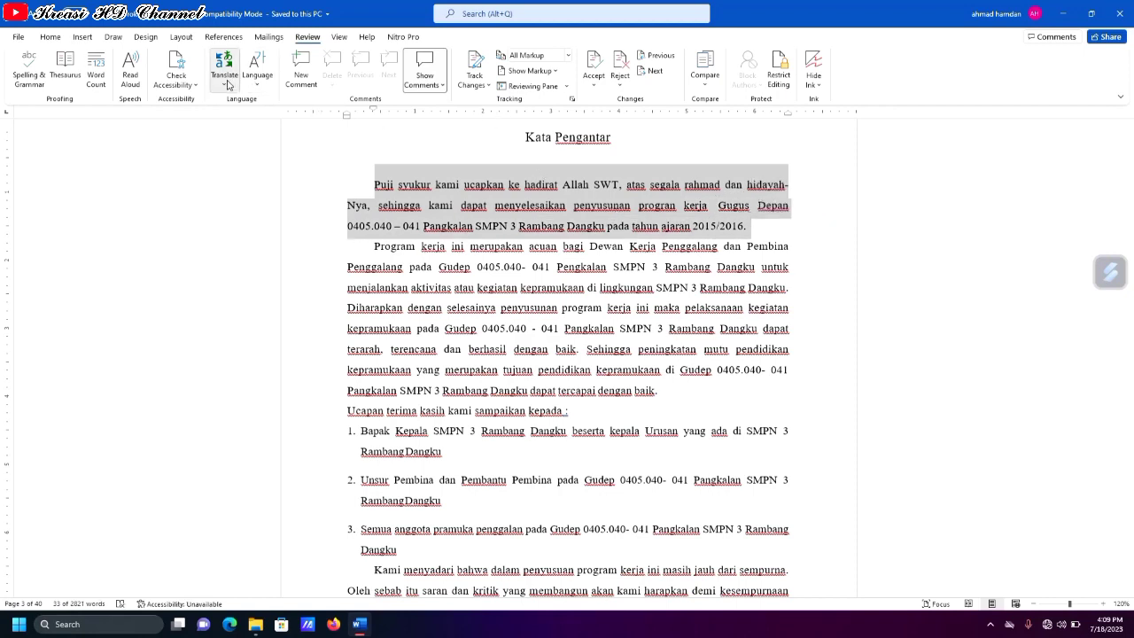
{"action": "left_click", "coordinate": [229, 89]}
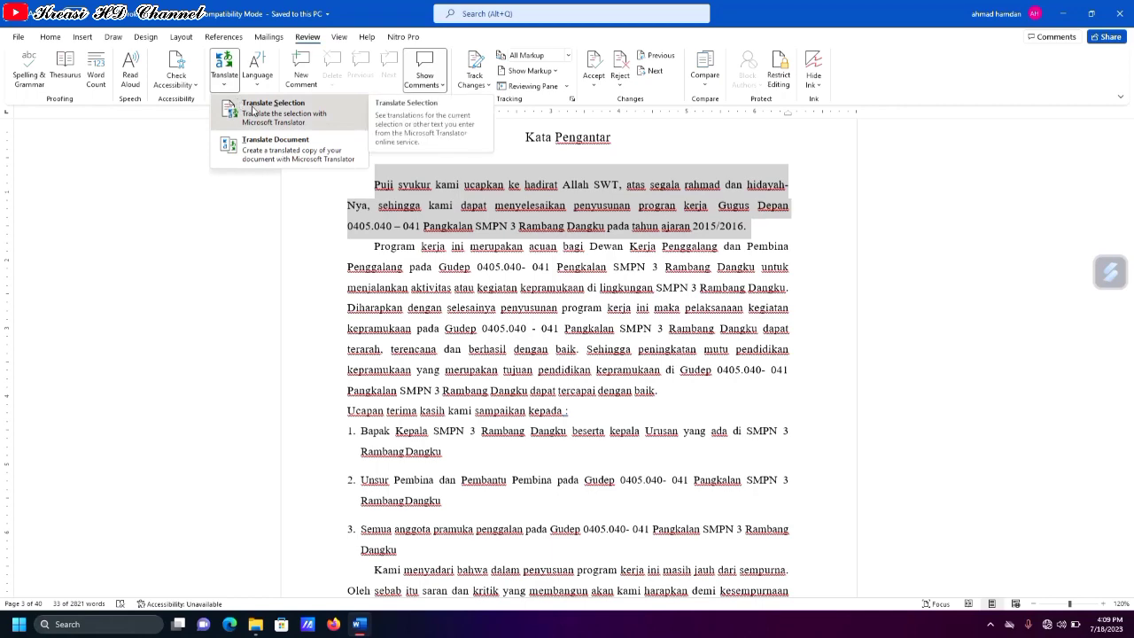
{"action": "left_click", "coordinate": [238, 104]}
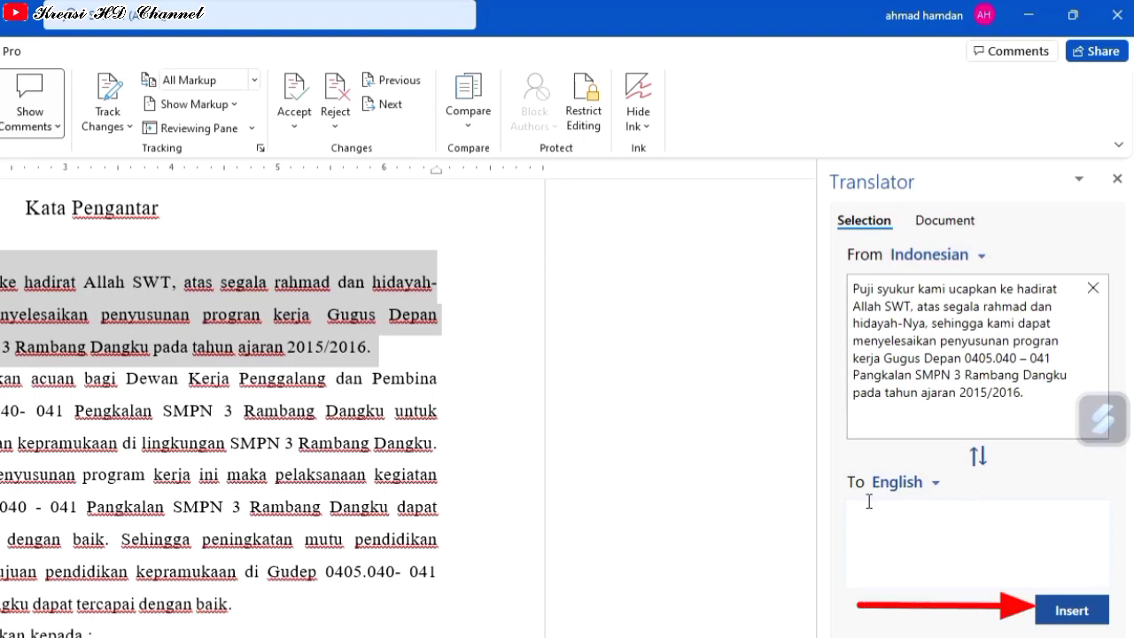
{"action": "left_click", "coordinate": [1072, 617]}
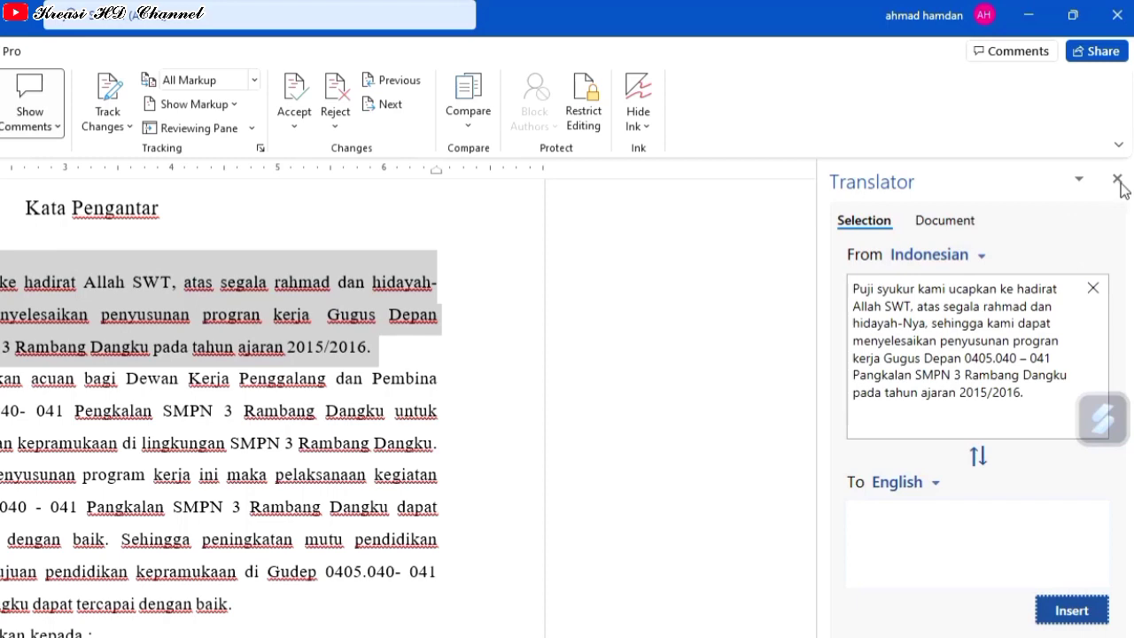
{"action": "left_click", "coordinate": [1118, 182]}
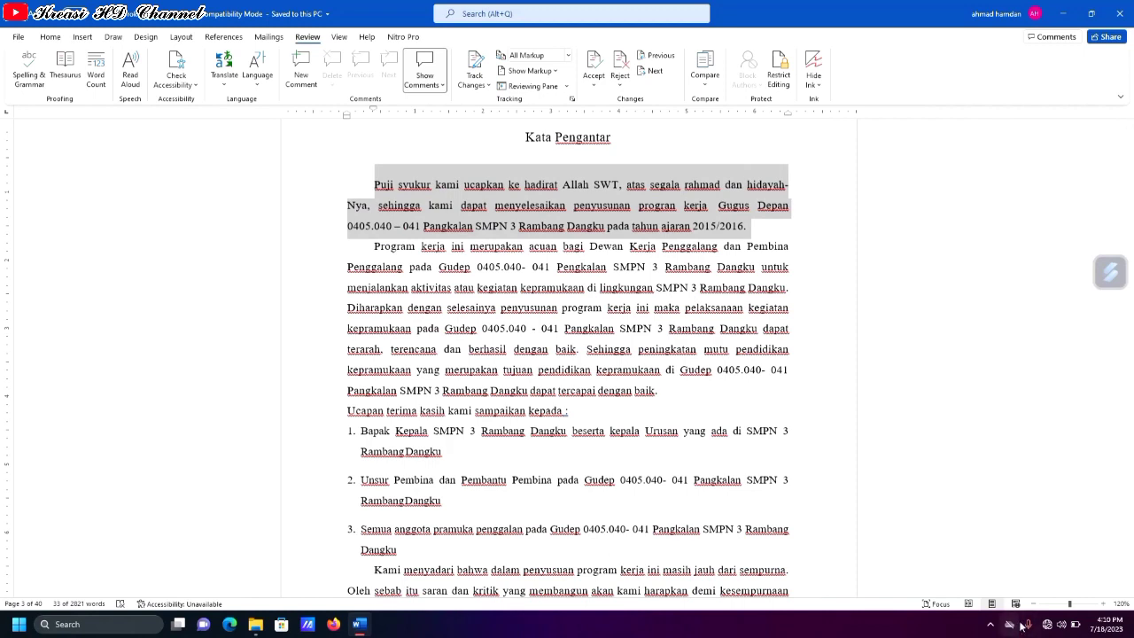
Connect the PC to the KH-Channel Wi-Fi network, then select the foreword's first paragraph.
{"action": "left_click", "coordinate": [1047, 625]}
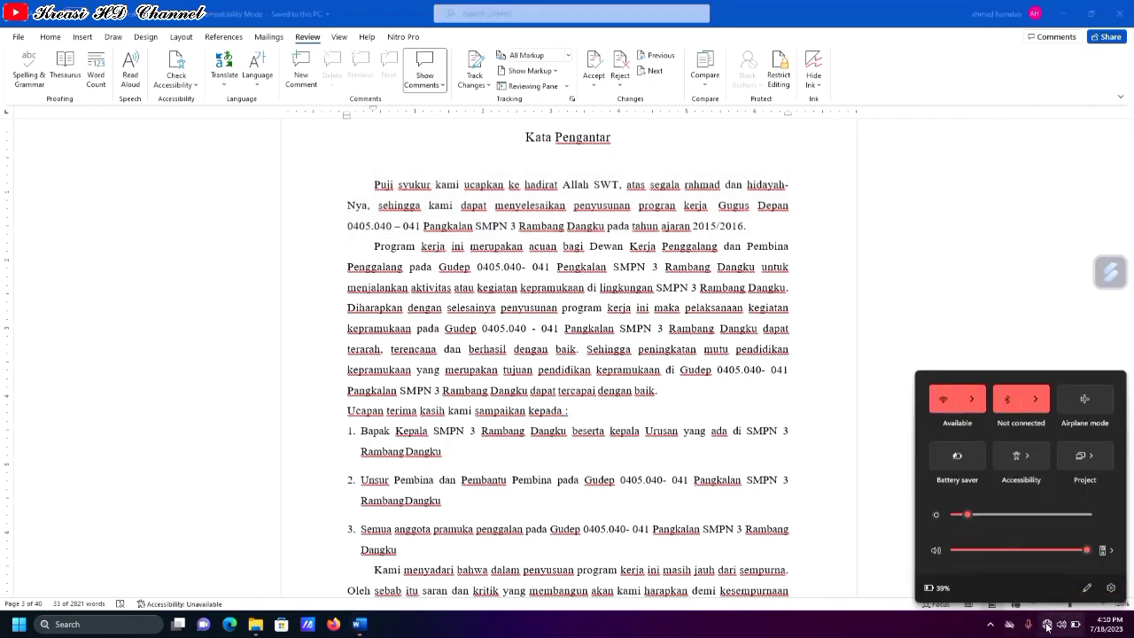
{"action": "left_click", "coordinate": [972, 403]}
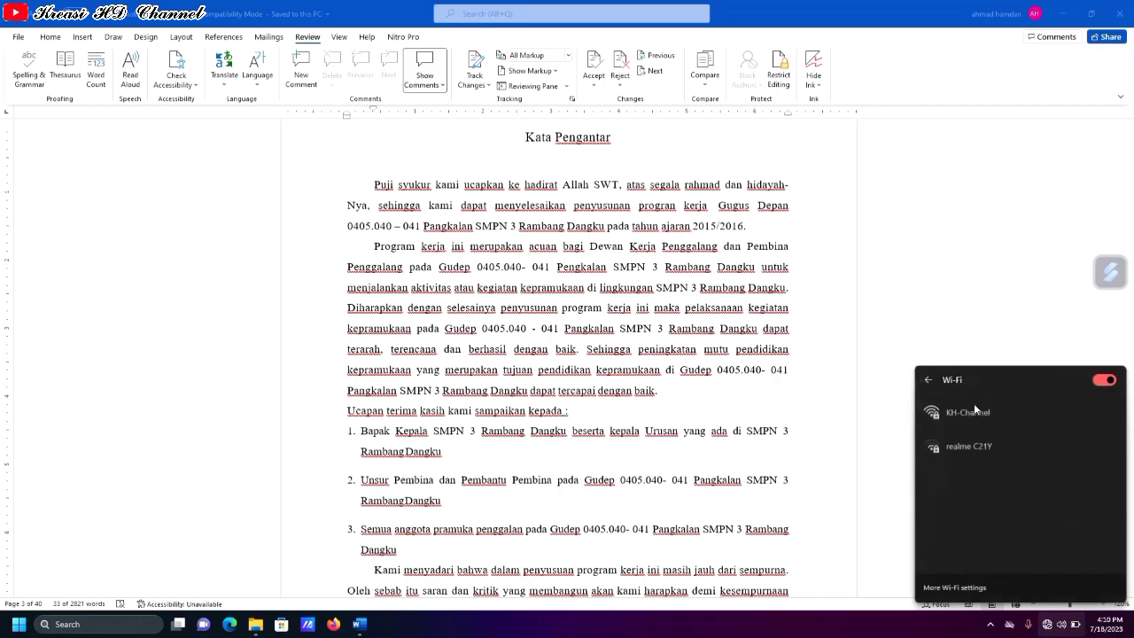
{"action": "left_click", "coordinate": [963, 416]}
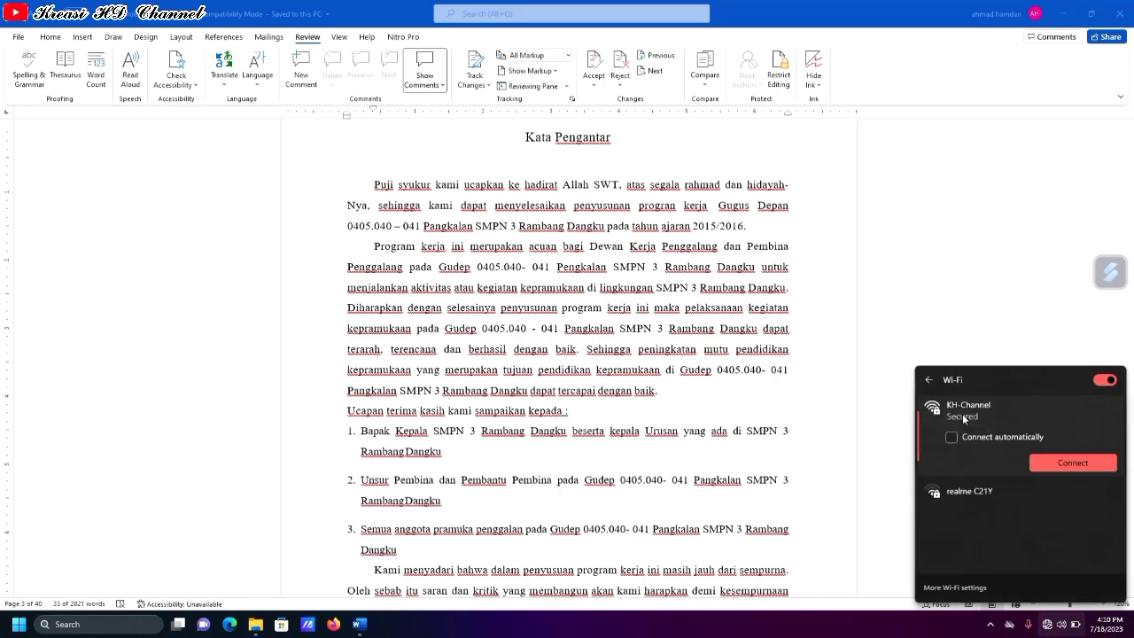
{"action": "left_click", "coordinate": [1048, 463]}
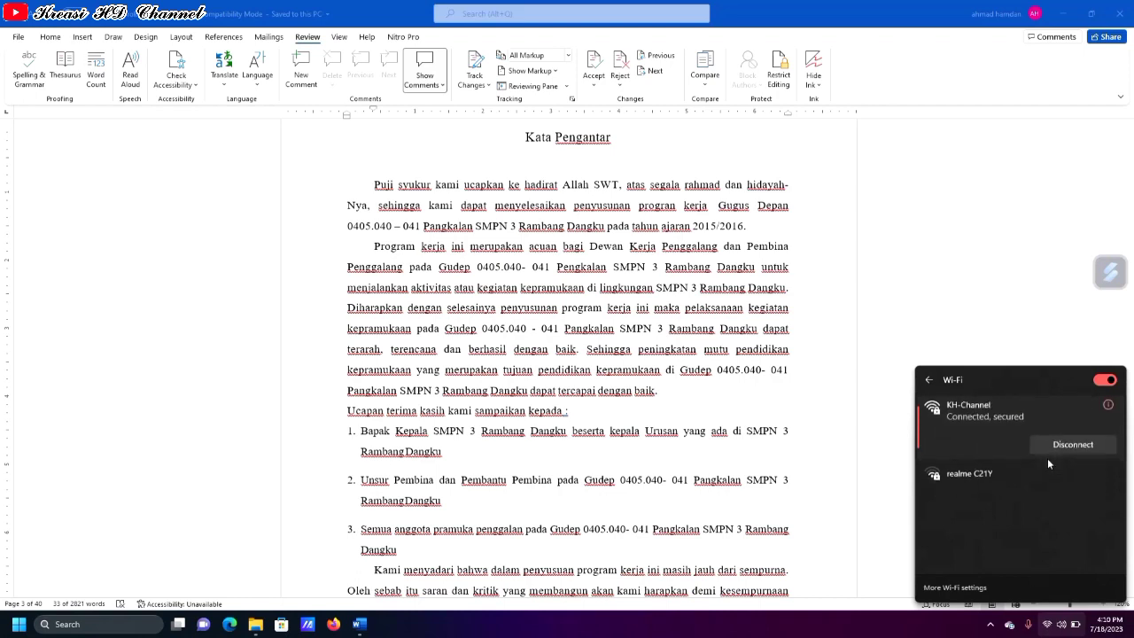
{"action": "triple_click", "coordinate": [376, 188]}
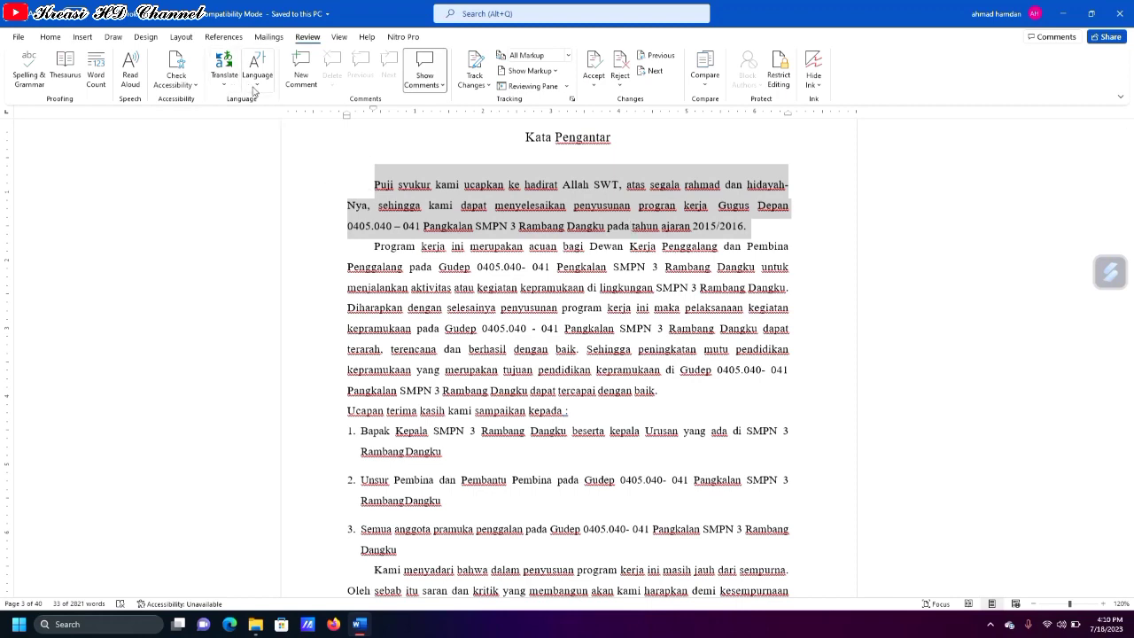
Translate the selected Kata Pengantar paragraph from Indonesian and replace it with the English text.
{"action": "left_click", "coordinate": [226, 89]}
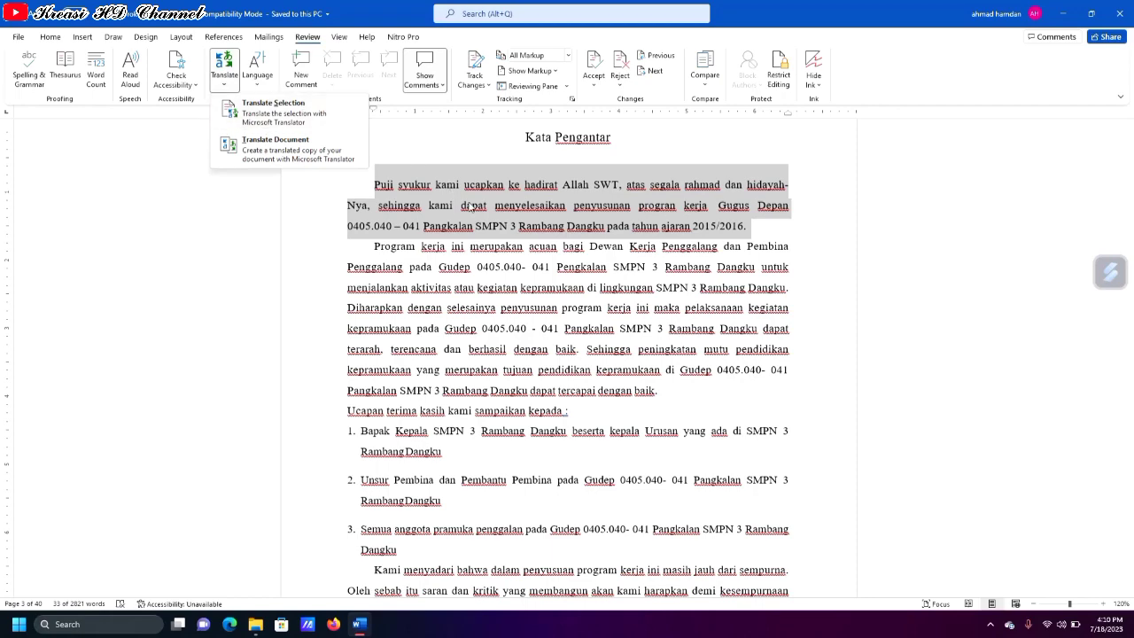
{"action": "left_click", "coordinate": [271, 128]}
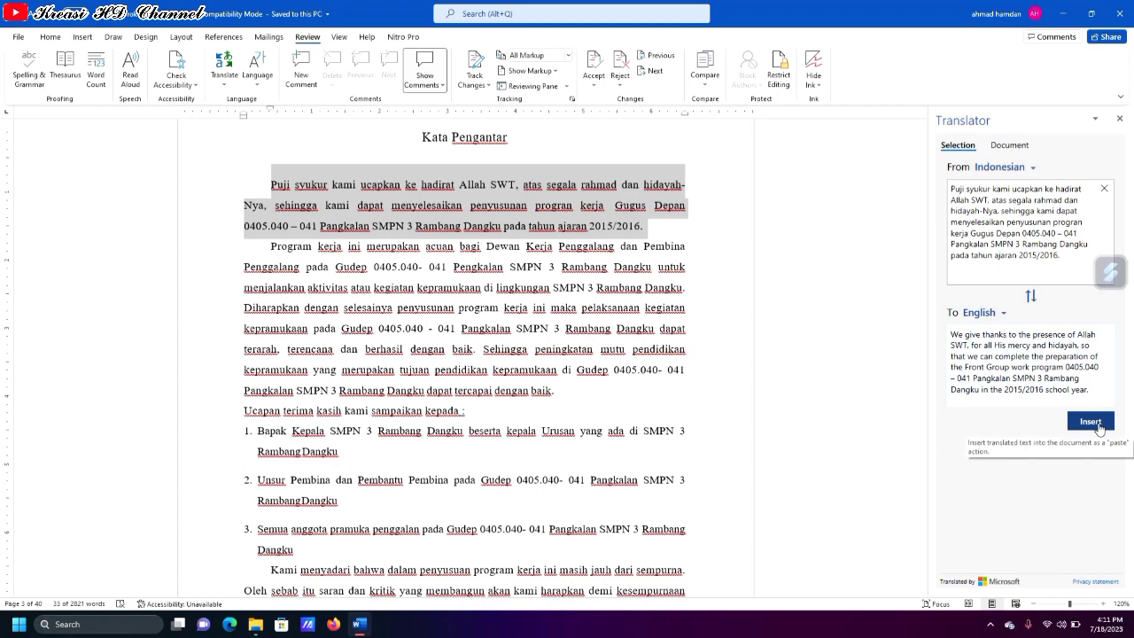
{"action": "left_click", "coordinate": [1097, 425]}
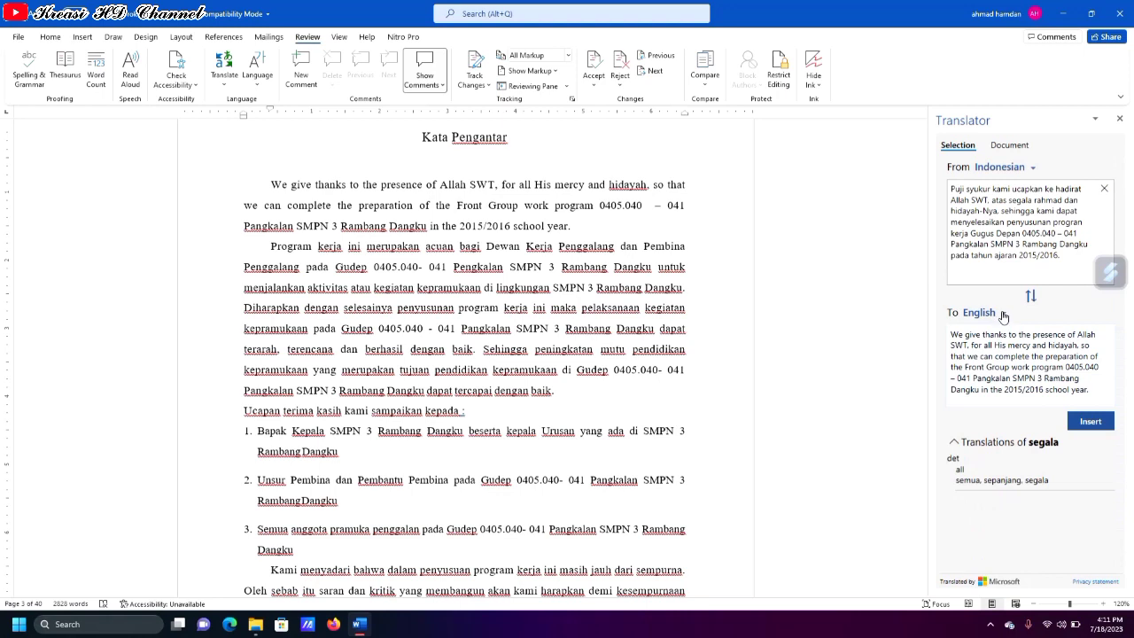
Change the Translator target language to Japanese and insert the Japanese translation.
{"action": "left_click", "coordinate": [979, 313]}
{"action": "left_click_drag", "start_coordinate": [1086, 367], "coordinate": [1095, 425]}
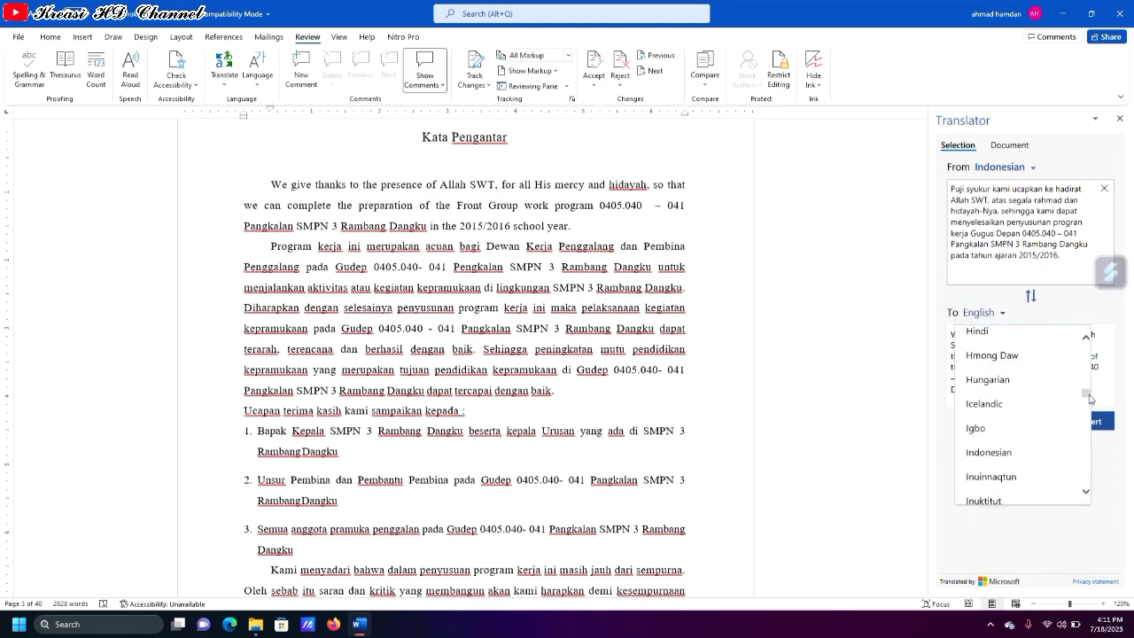
{"action": "scroll", "coordinate": [1085, 421], "scroll_direction": "up", "scroll_amount": 2}
{"action": "scroll", "coordinate": [1085, 421], "scroll_direction": "up", "scroll_amount": 4}
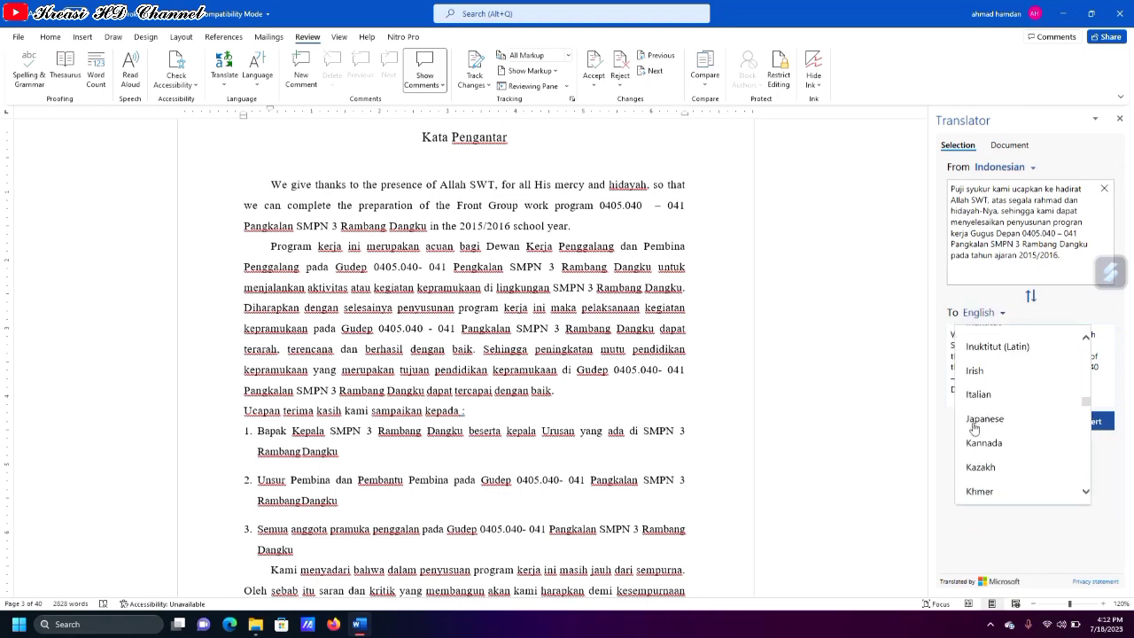
{"action": "left_click", "coordinate": [1082, 417]}
{"action": "left_click", "coordinate": [1082, 425]}
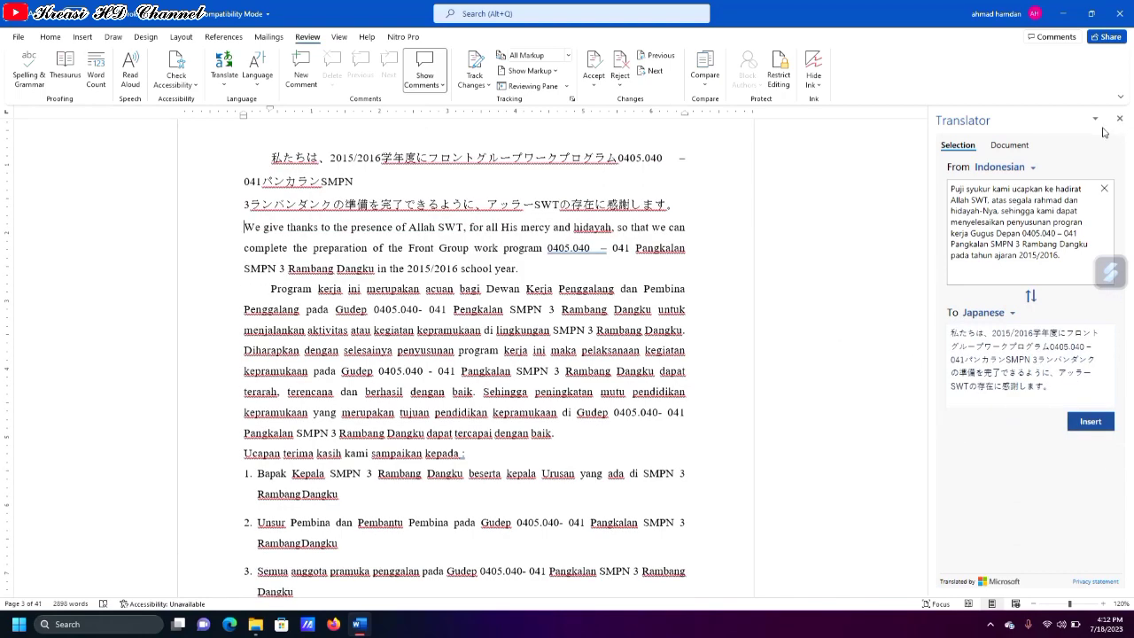
Close the Translator and undo the inserted translations, restoring the Indonesian paragraph.
{"action": "left_click", "coordinate": [1120, 120]}
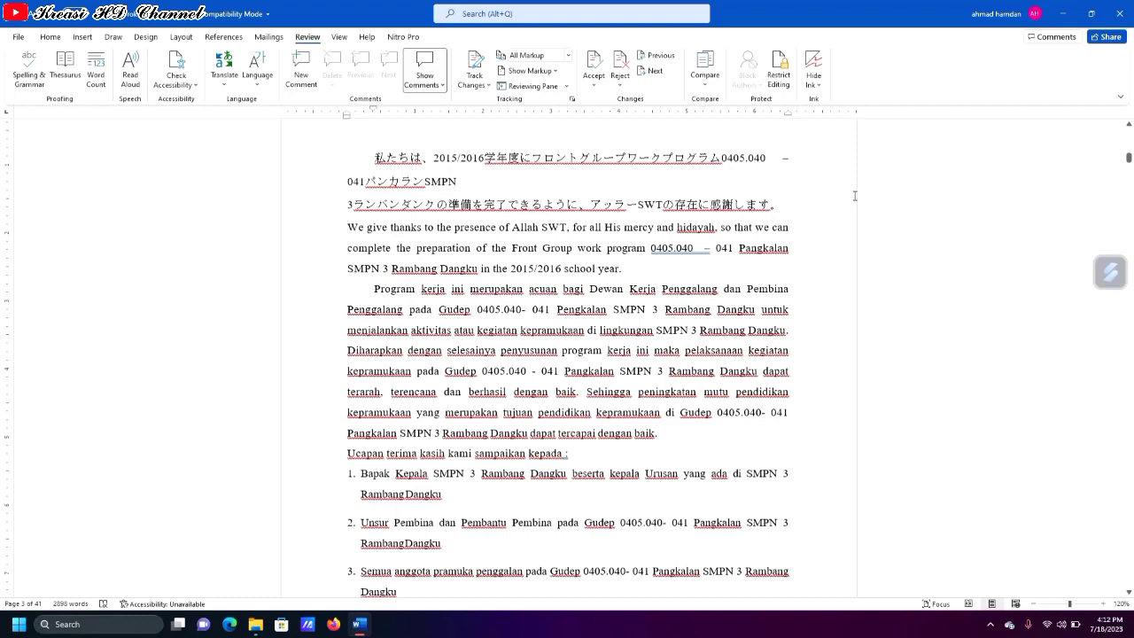
{"action": "key", "text": "ctrl+z"}
{"action": "key", "text": "ctrl+z"}
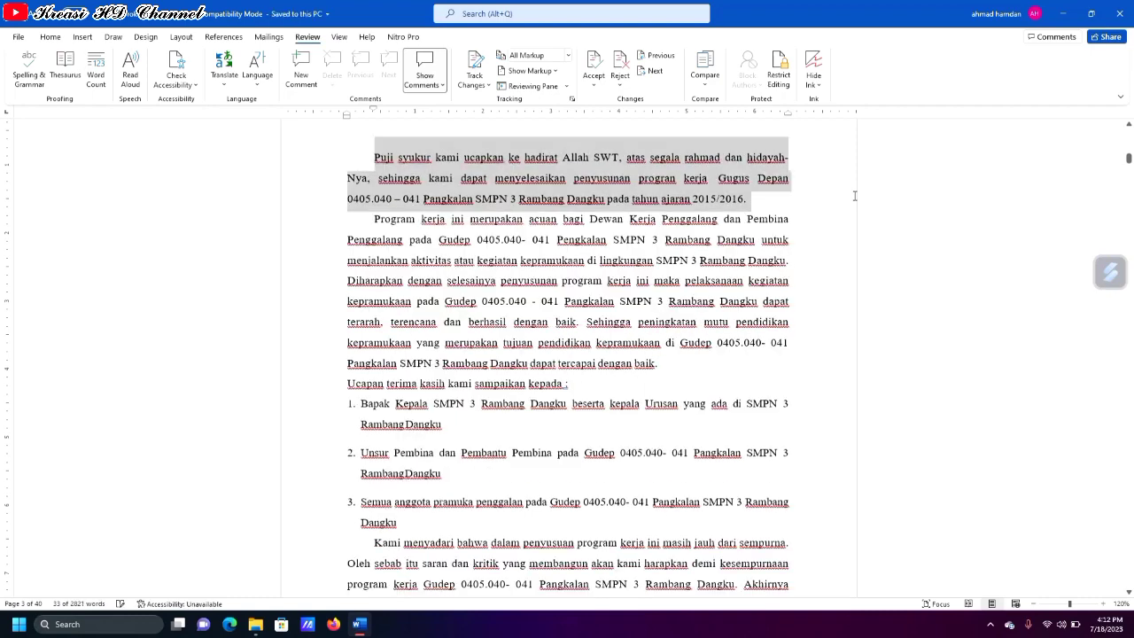
{"action": "left_click", "coordinate": [625, 265]}
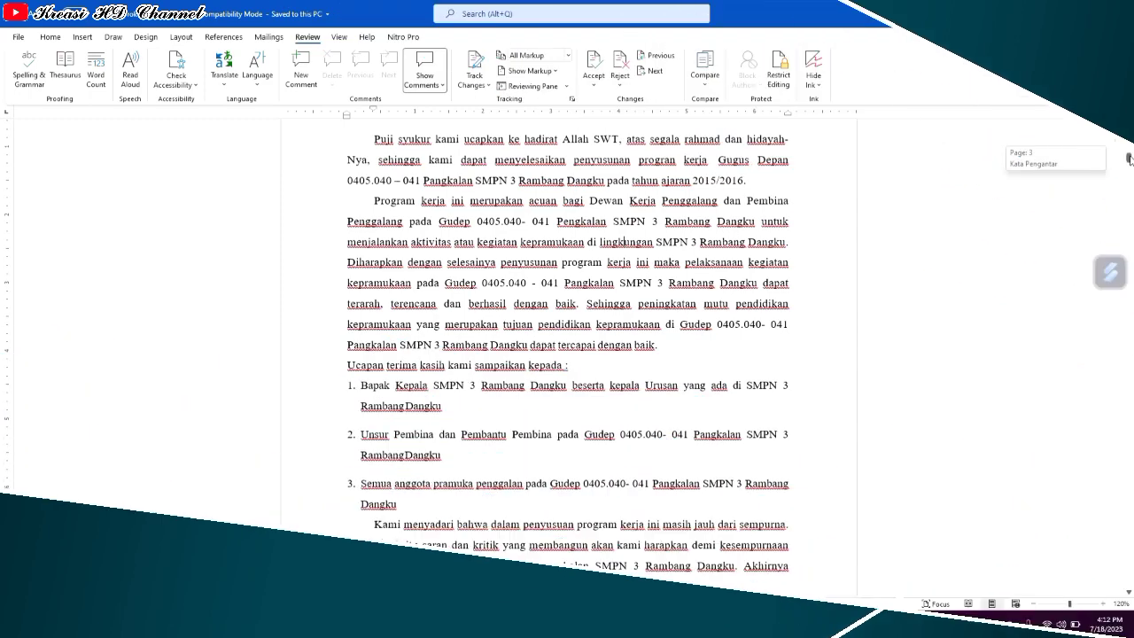
{"action": "left_click_drag", "start_coordinate": [1129, 158], "coordinate": [1129, 157]}
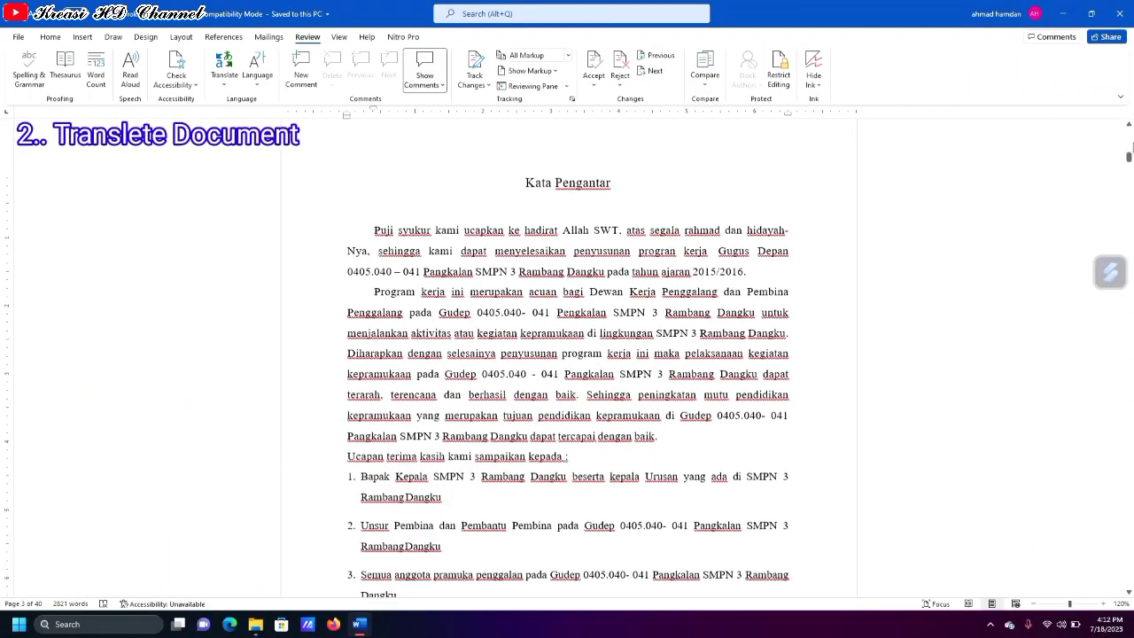
Use Translate Document to create an English-translated copy of the whole document.
{"action": "left_click_drag", "start_coordinate": [1129, 160], "coordinate": [1129, 162]}
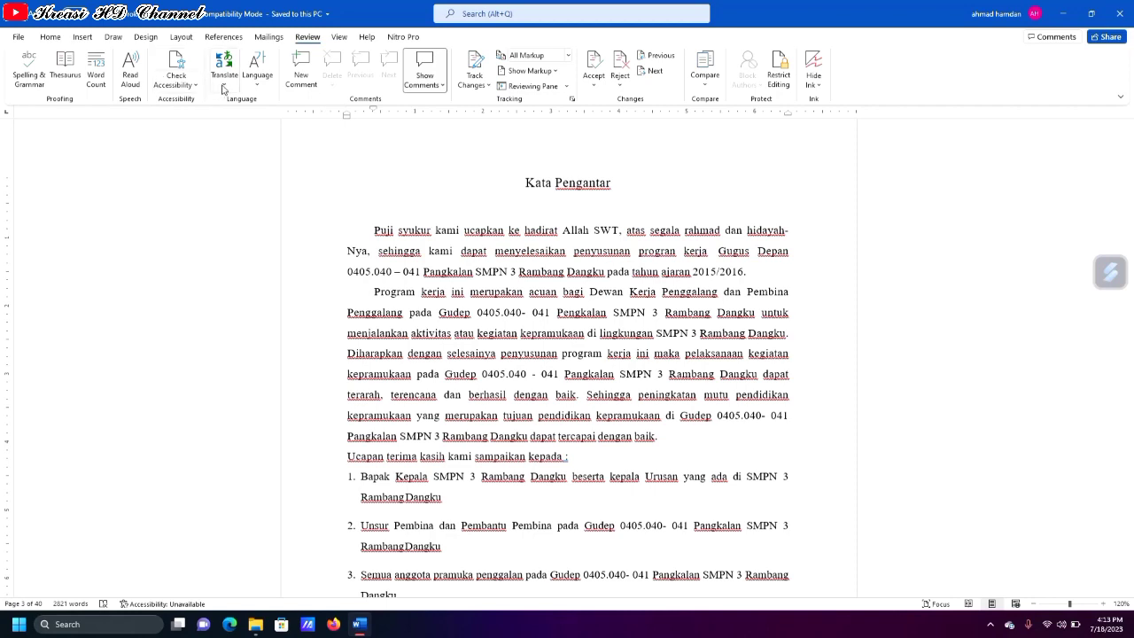
{"action": "left_click", "coordinate": [226, 84]}
{"action": "left_click", "coordinate": [268, 150]}
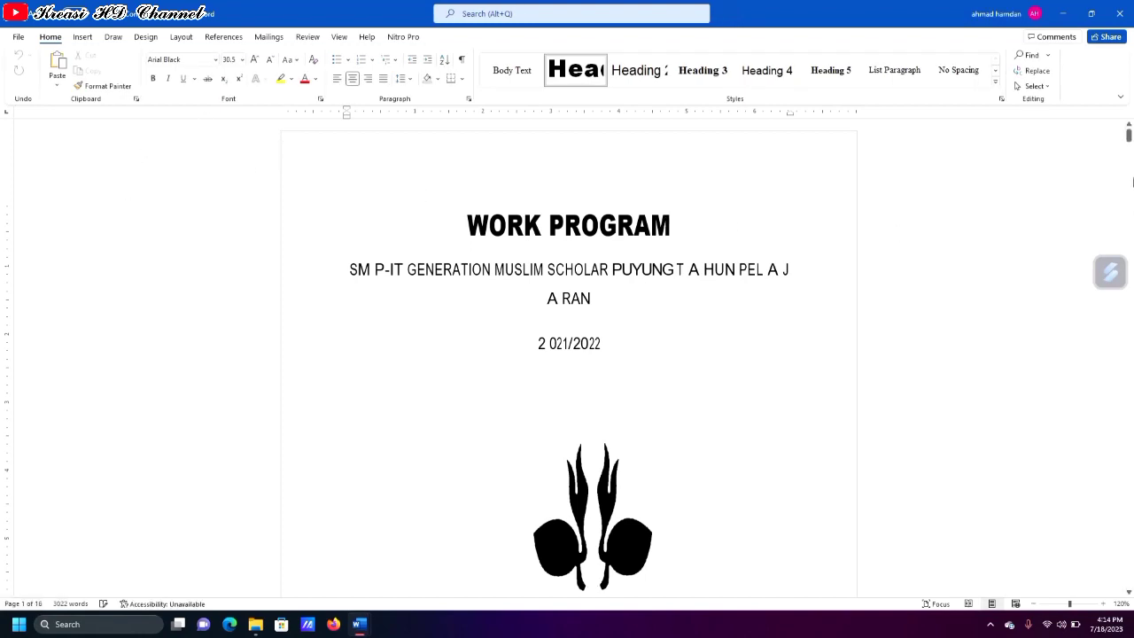
Scroll through the translated copy, then show its 41-page print preview with Ctrl+P.
{"action": "left_click_drag", "start_coordinate": [1130, 135], "coordinate": [1129, 176]}
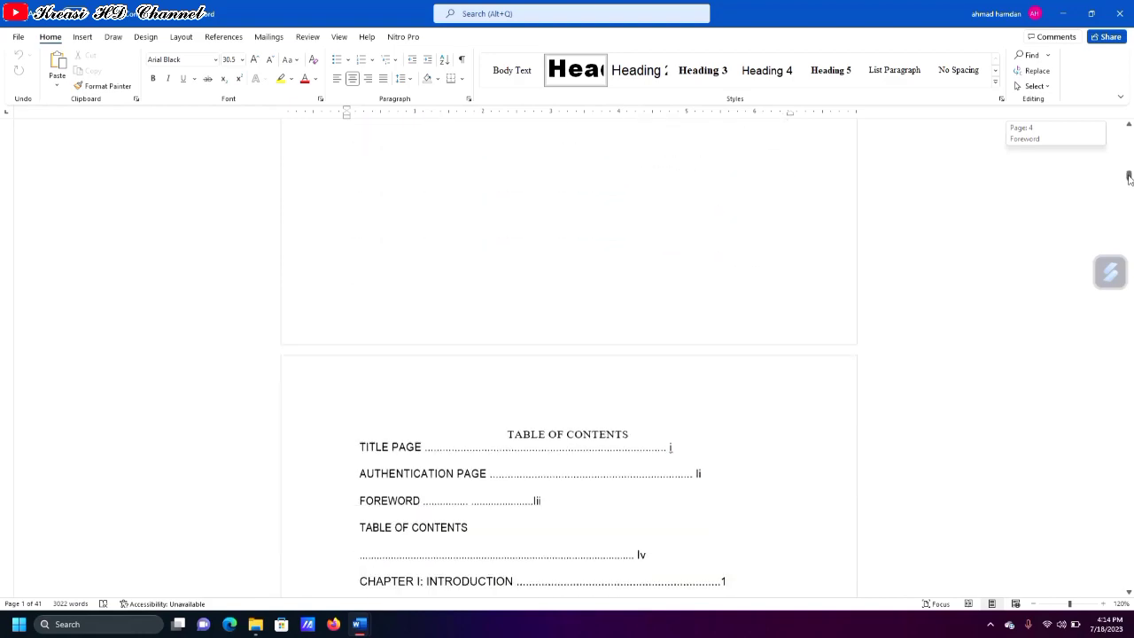
{"action": "mouse_move", "coordinate": [1128, 177]}
{"action": "left_mouse_down"}
{"action": "mouse_move", "coordinate": [1128, 229]}
{"action": "mouse_move", "coordinate": [1118, 147]}
{"action": "mouse_move", "coordinate": [1119, 171]}
{"action": "left_mouse_up"}
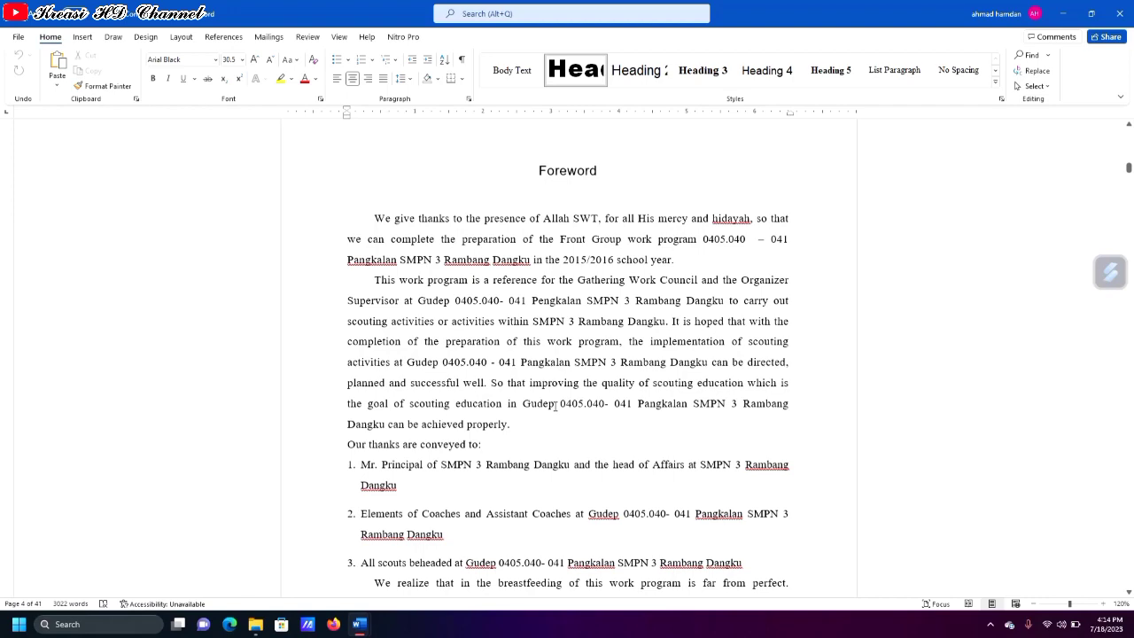
{"action": "key", "text": "ctrl+p"}
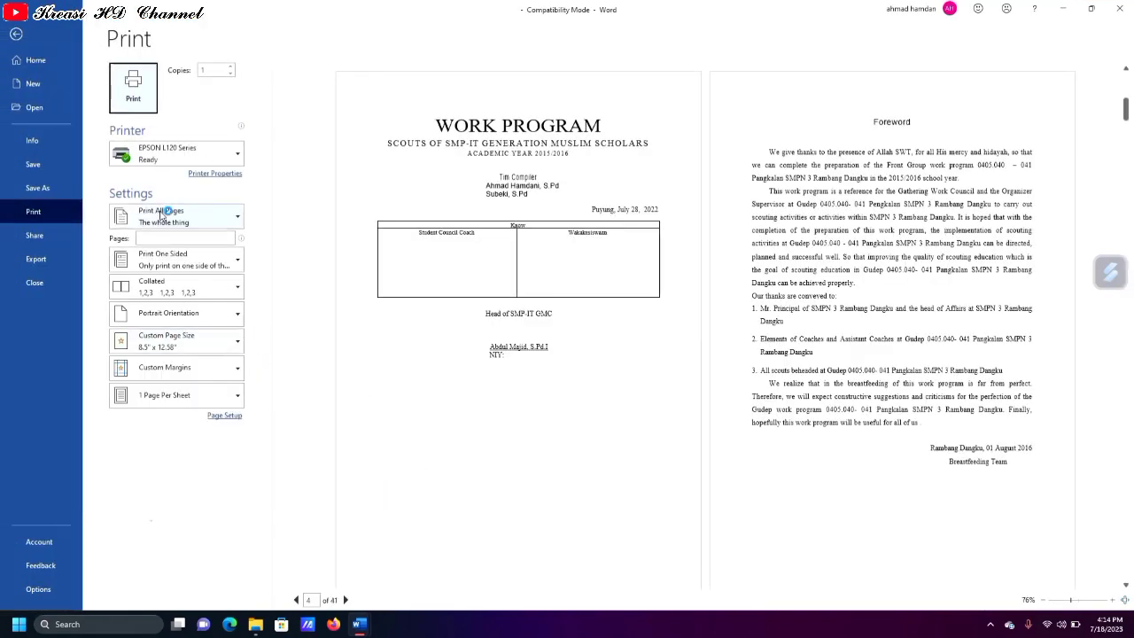
Leave the print preview without saving the translated copy, then close Word and File Explorer.
{"action": "left_click", "coordinate": [29, 41]}
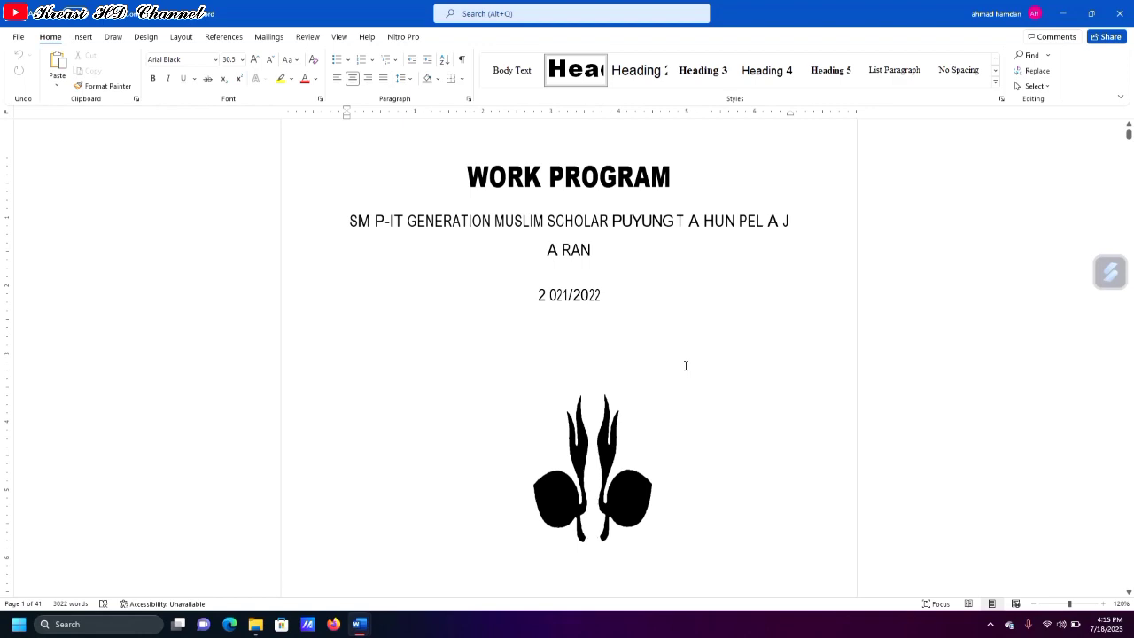
{"action": "key", "text": "ctrl+s"}
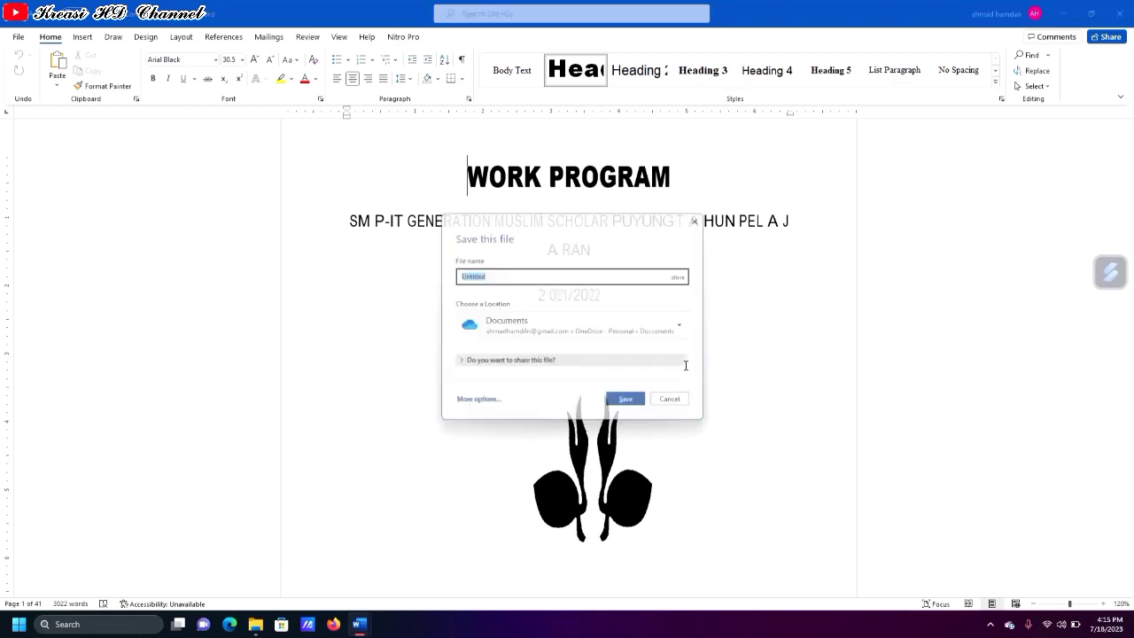
{"action": "left_click", "coordinate": [679, 413]}
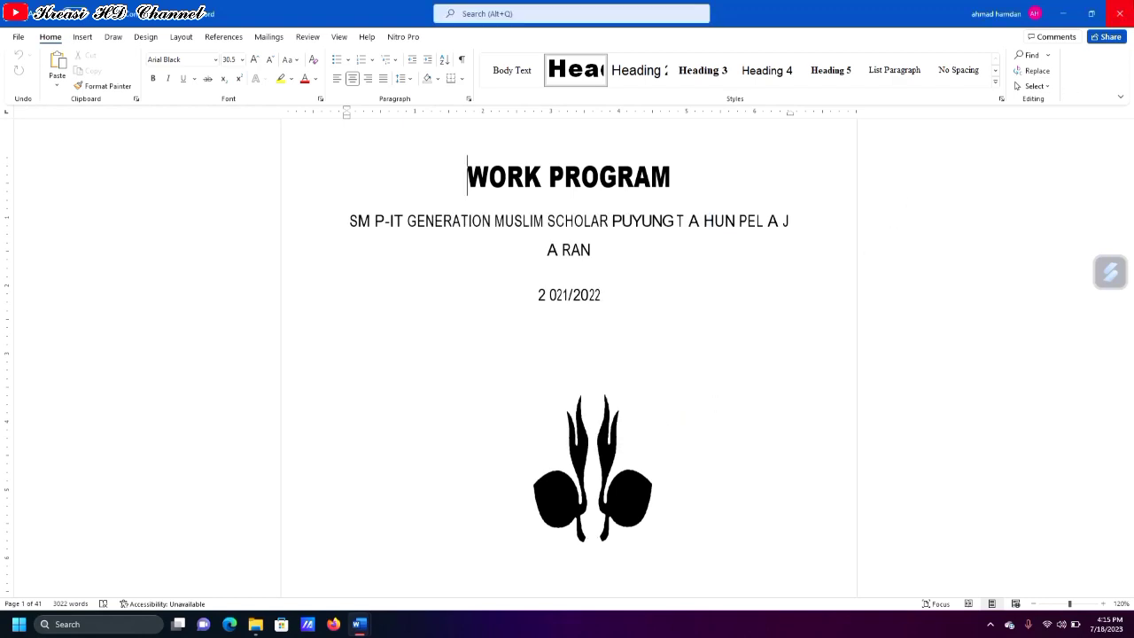
{"action": "left_click", "coordinate": [1119, 13]}
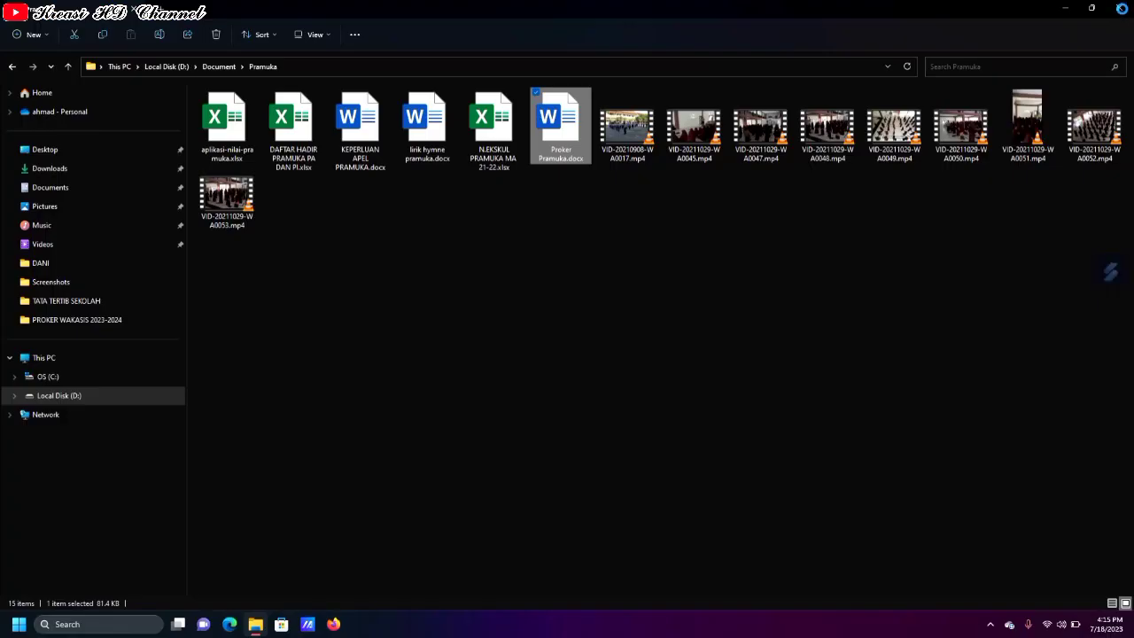
{"action": "left_click", "coordinate": [1120, 9]}
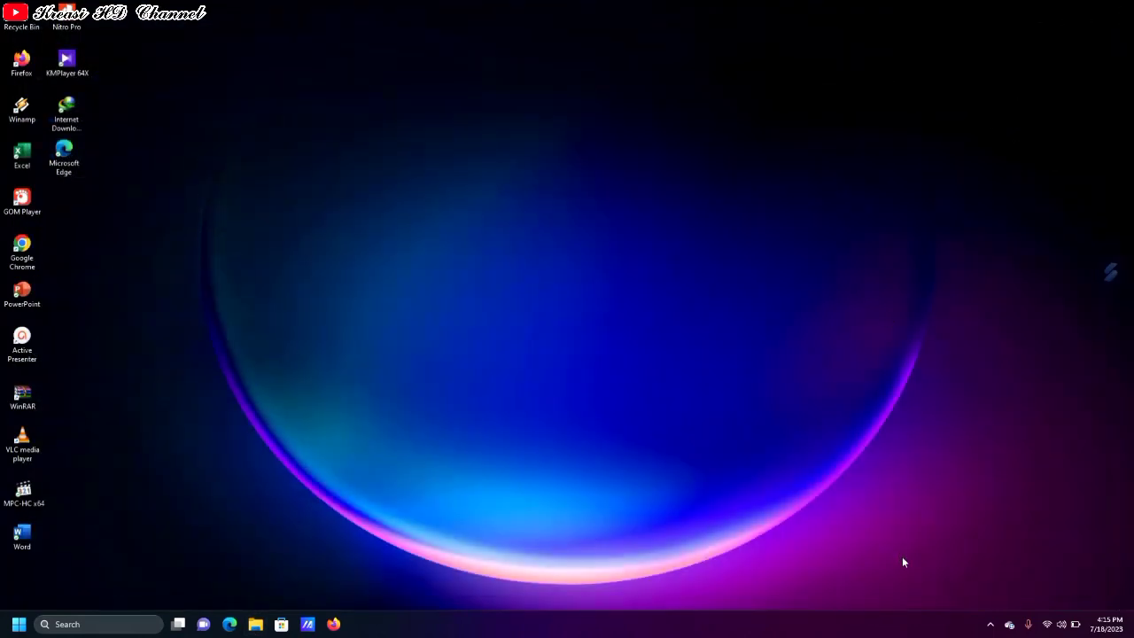